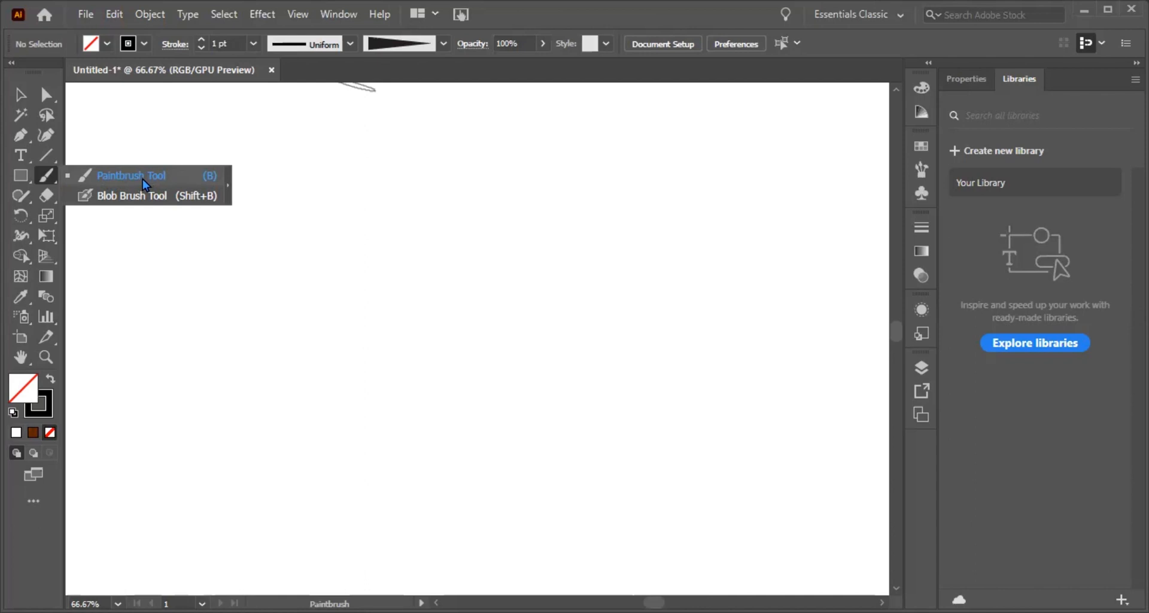
Step: Paint a freehand looping stroke across the canvas with the Paintbrush and the tapered brush
{"action": "left_click", "coordinate": [144, 183]}
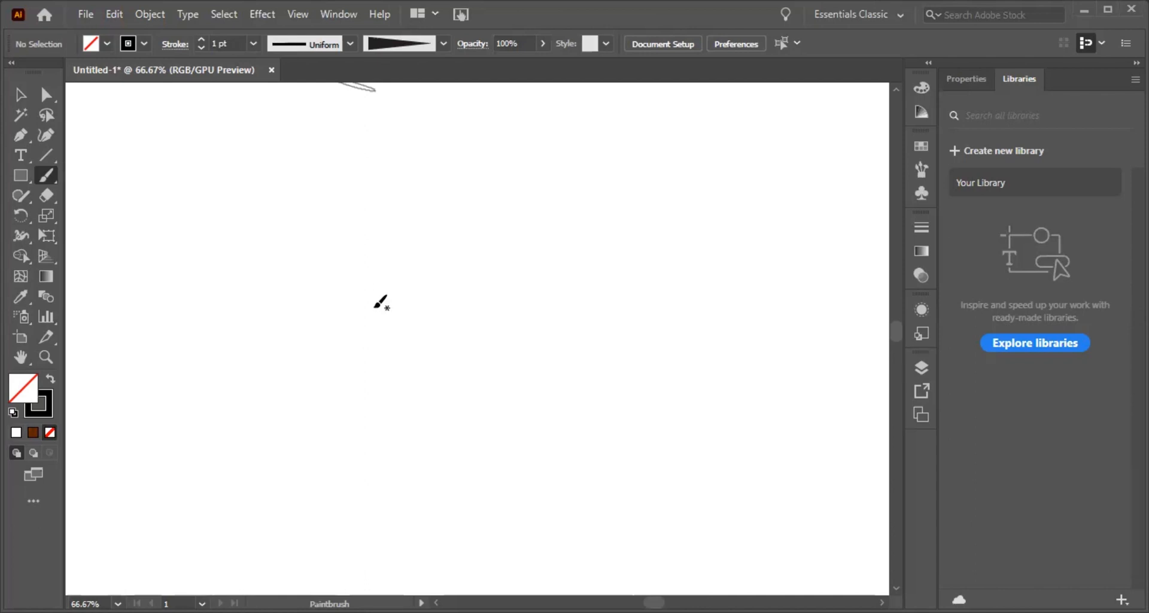
{"action": "mouse_move", "coordinate": [404, 272]}
{"action": "left_mouse_down"}
{"action": "mouse_move", "coordinate": [551, 227]}
{"action": "mouse_move", "coordinate": [464, 326]}
{"action": "mouse_move", "coordinate": [412, 342]}
{"action": "mouse_move", "coordinate": [358, 319]}
{"action": "mouse_move", "coordinate": [386, 320]}
{"action": "mouse_move", "coordinate": [336, 358]}
{"action": "mouse_move", "coordinate": [269, 270]}
{"action": "mouse_move", "coordinate": [292, 324]}
{"action": "mouse_move", "coordinate": [291, 297]}
{"action": "mouse_move", "coordinate": [326, 307]}
{"action": "mouse_move", "coordinate": [263, 368]}
{"action": "left_mouse_up"}
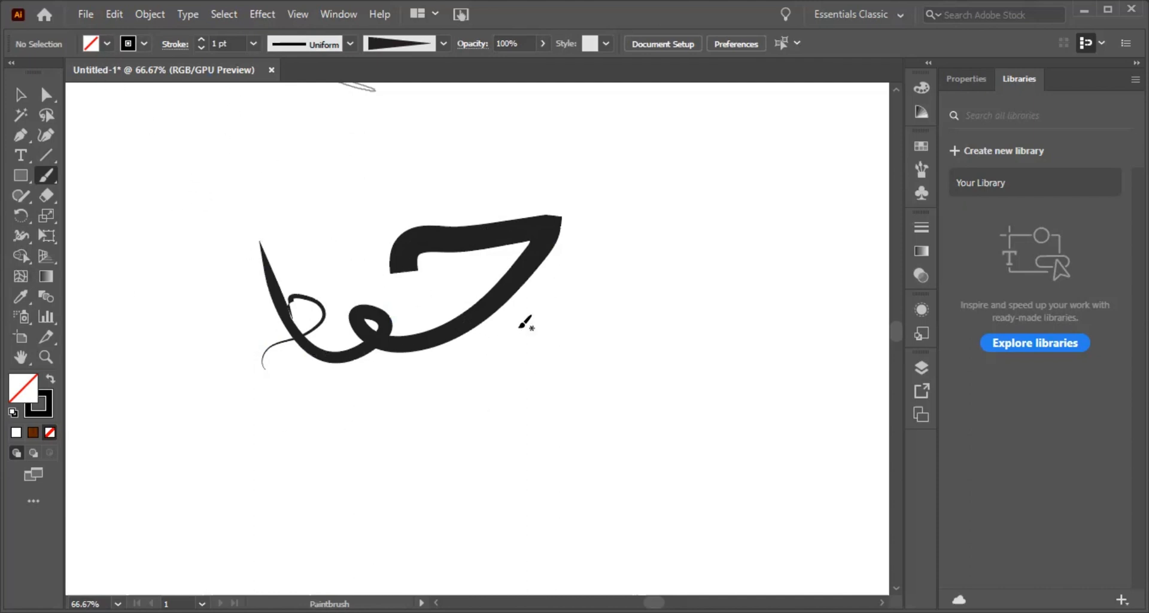
Step: Set the variable width profile to the lens-shaped one that tapers at both ends
{"action": "left_click", "coordinate": [107, 44]}
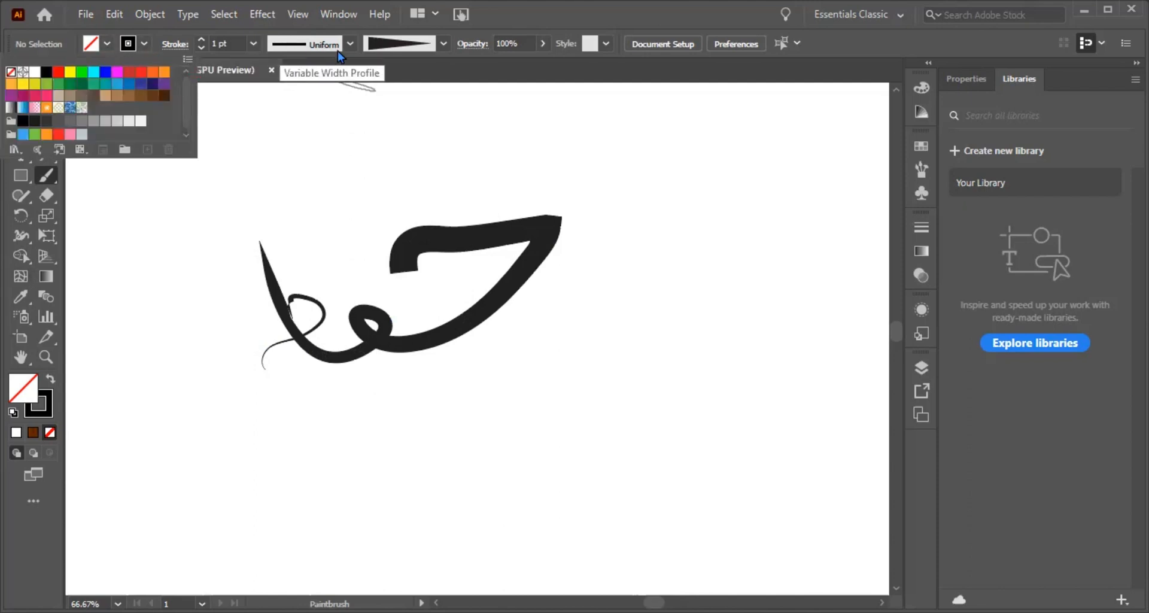
{"action": "left_click", "coordinate": [353, 45]}
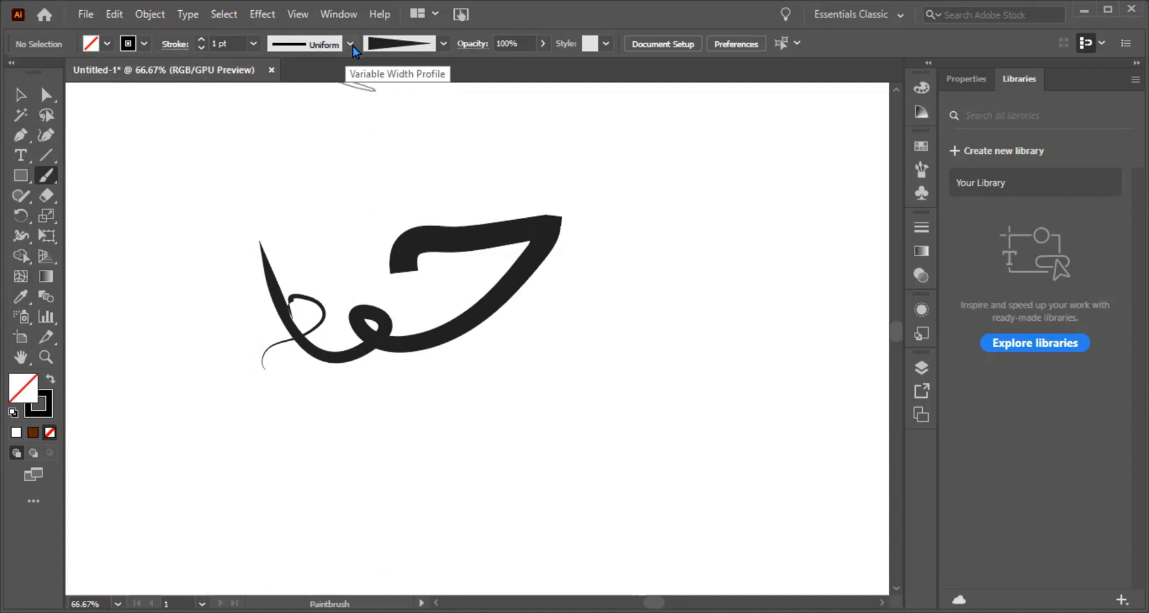
{"action": "left_click", "coordinate": [352, 47]}
{"action": "left_click", "coordinate": [308, 101]}
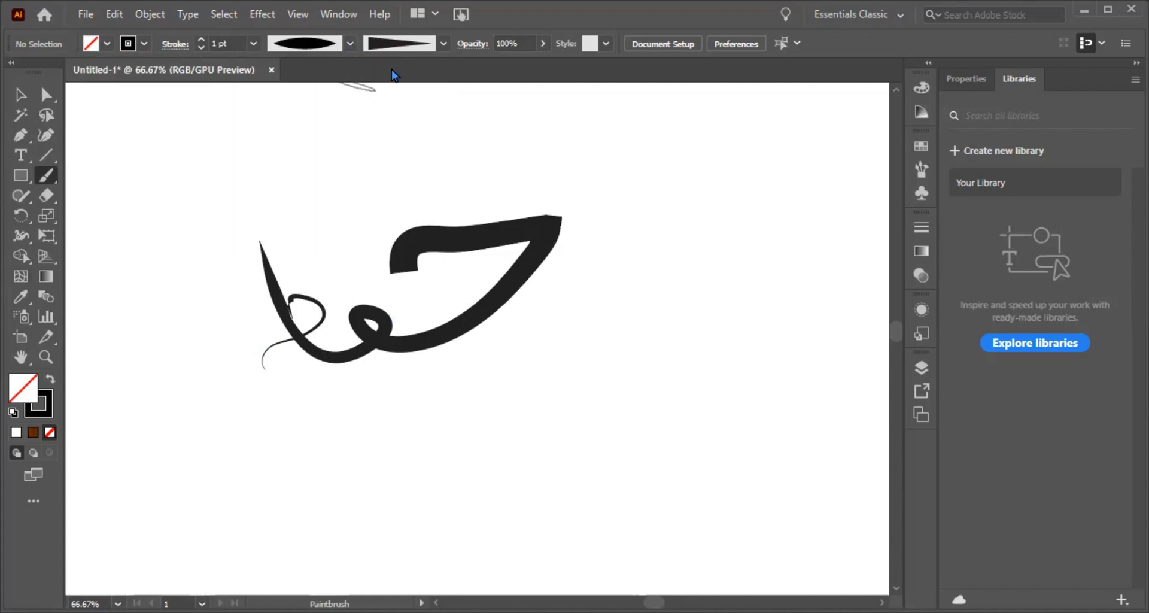
Step: Load the 40 pt. Flat brush from the Artistic_Calligraphic library and paint a freehand test stroke with it
{"action": "left_click", "coordinate": [443, 44]}
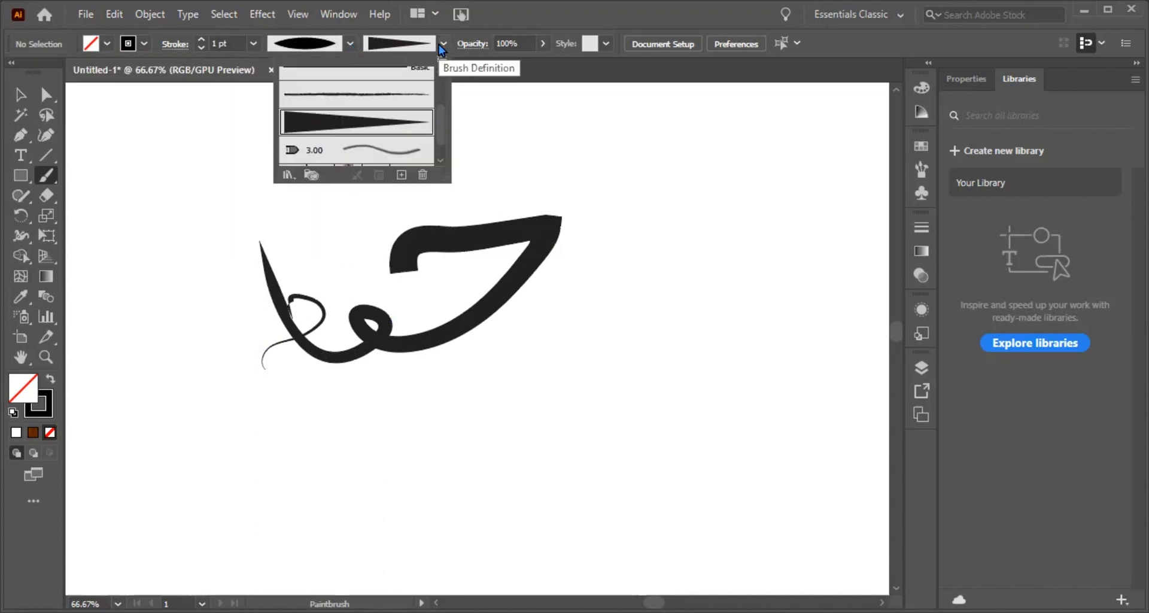
{"action": "left_click", "coordinate": [388, 43]}
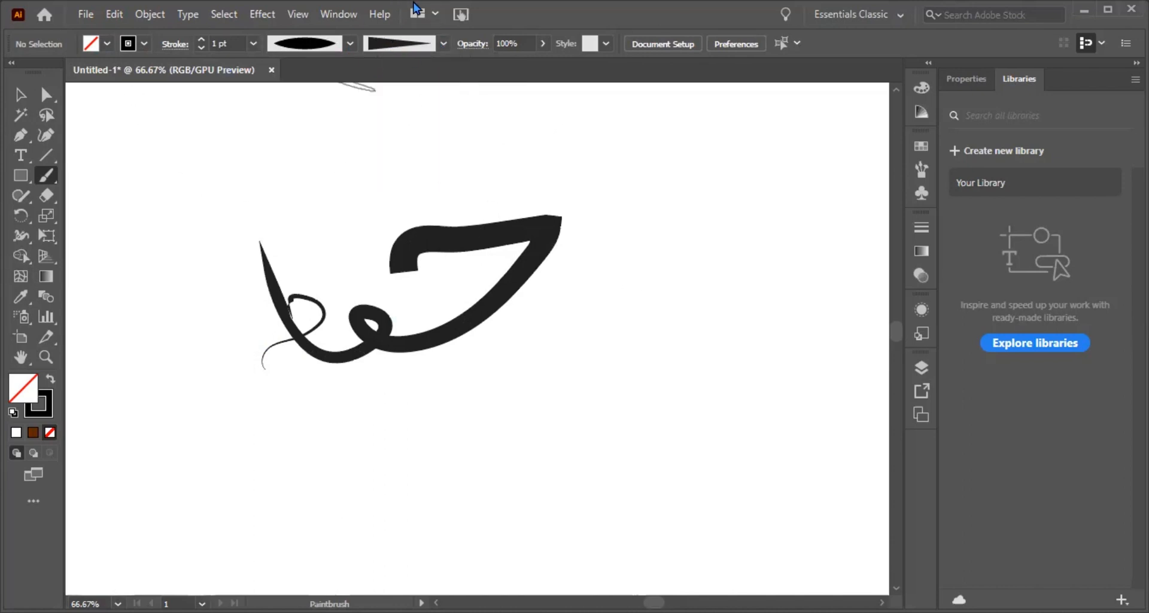
{"action": "left_click", "coordinate": [444, 44]}
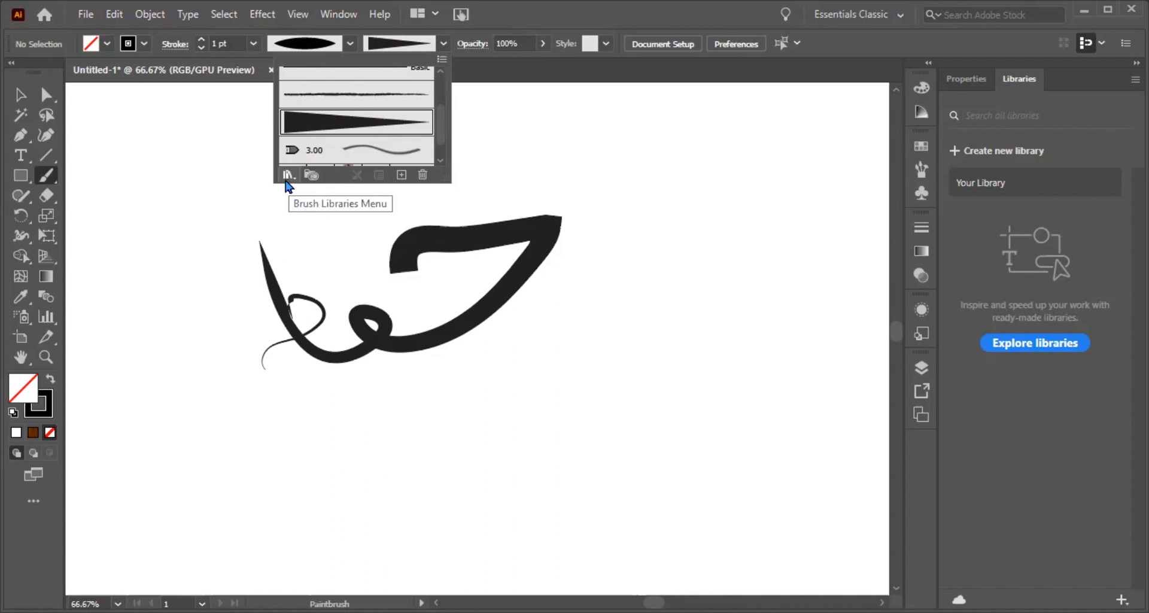
{"action": "left_click", "coordinate": [288, 180]}
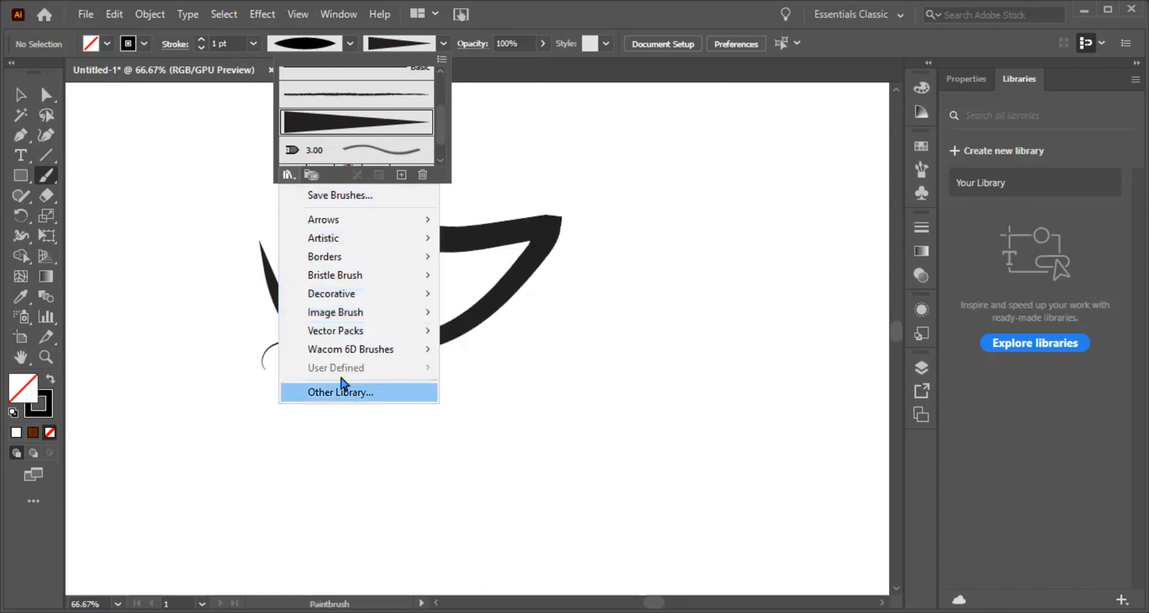
{"action": "mouse_move", "coordinate": [324, 242]}
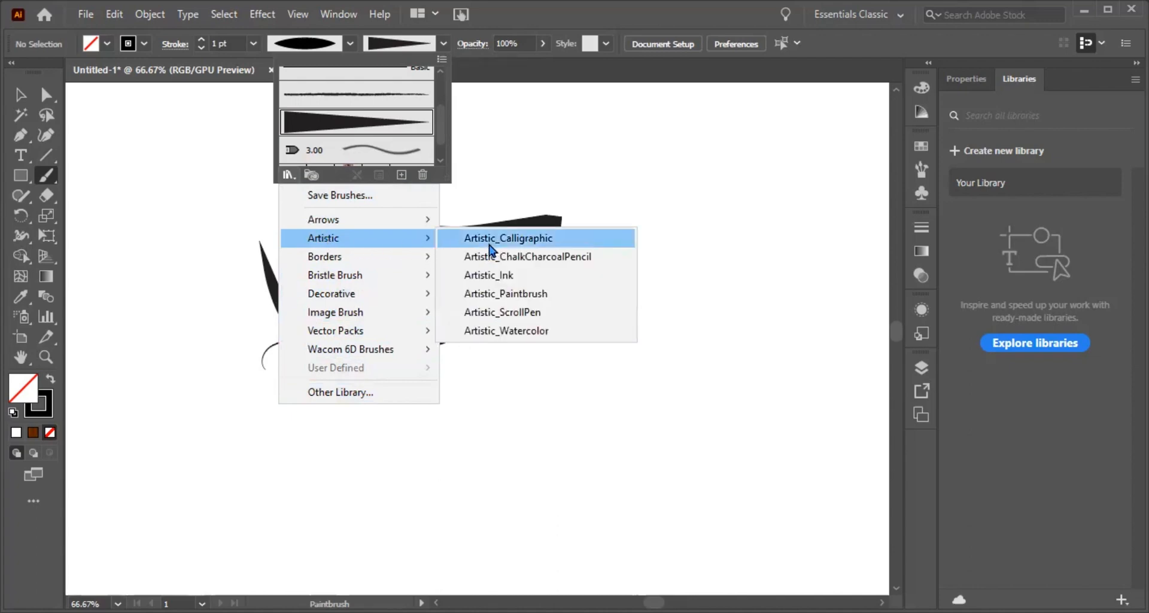
{"action": "left_click", "coordinate": [489, 241]}
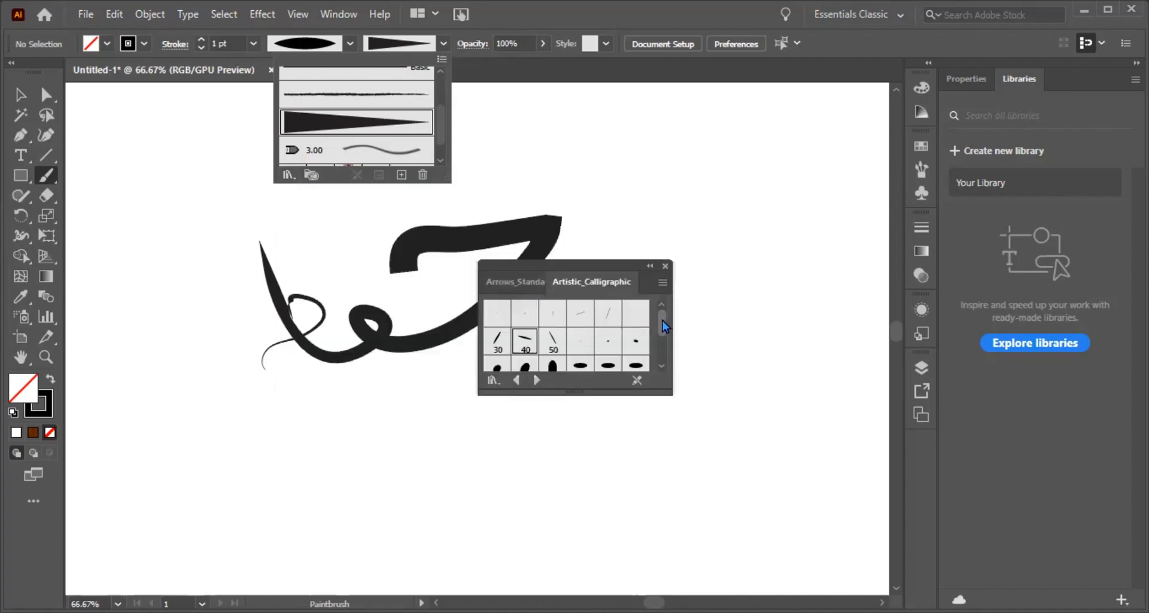
{"action": "mouse_move", "coordinate": [664, 320]}
{"action": "left_mouse_down"}
{"action": "mouse_move", "coordinate": [663, 355]}
{"action": "mouse_move", "coordinate": [660, 339]}
{"action": "left_mouse_up"}
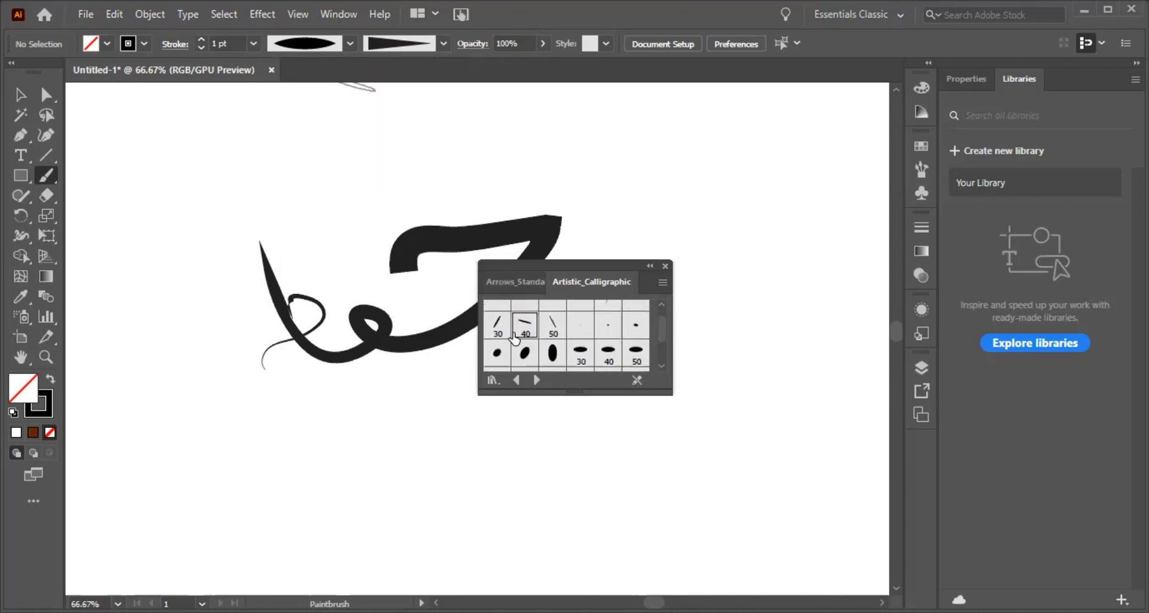
{"action": "left_click", "coordinate": [525, 327]}
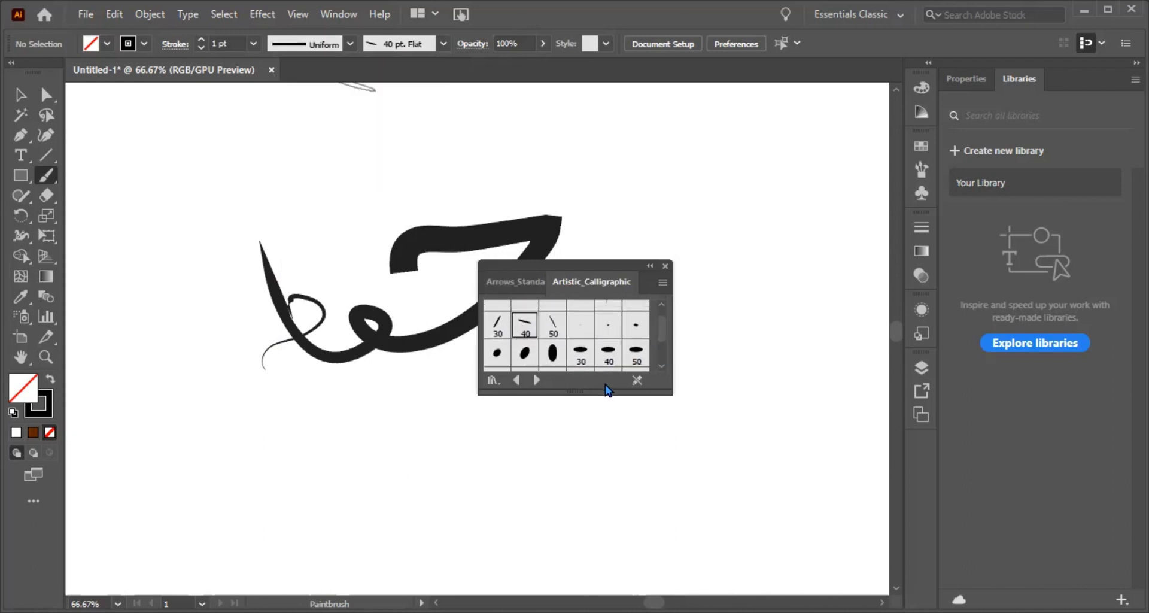
{"action": "left_click", "coordinate": [665, 266]}
{"action": "mouse_move", "coordinate": [615, 336]}
{"action": "left_mouse_down"}
{"action": "mouse_move", "coordinate": [660, 318]}
{"action": "mouse_move", "coordinate": [738, 314]}
{"action": "mouse_move", "coordinate": [682, 379]}
{"action": "mouse_move", "coordinate": [613, 415]}
{"action": "mouse_move", "coordinate": [546, 426]}
{"action": "mouse_move", "coordinate": [508, 402]}
{"action": "mouse_move", "coordinate": [565, 368]}
{"action": "mouse_move", "coordinate": [576, 408]}
{"action": "mouse_move", "coordinate": [495, 445]}
{"action": "mouse_move", "coordinate": [442, 424]}
{"action": "mouse_move", "coordinate": [406, 337]}
{"action": "mouse_move", "coordinate": [437, 422]}
{"action": "mouse_move", "coordinate": [445, 394]}
{"action": "mouse_move", "coordinate": [479, 413]}
{"action": "left_mouse_up"}
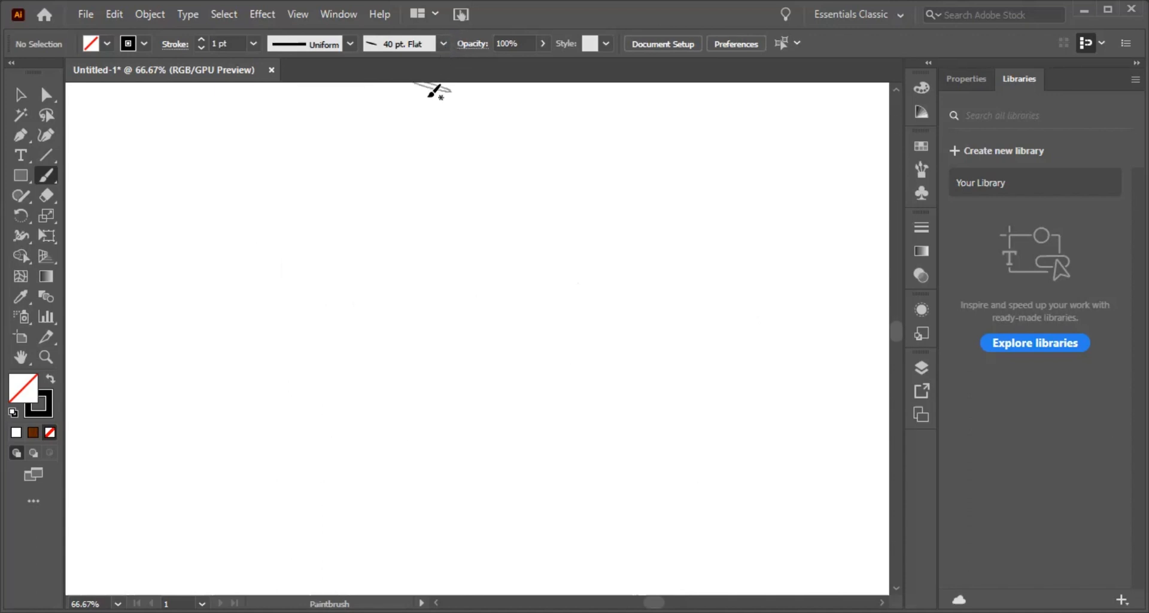
Step: Open the Decorative_Banners and Seals brush library
{"action": "left_click", "coordinate": [442, 47]}
{"action": "left_click", "coordinate": [291, 178]}
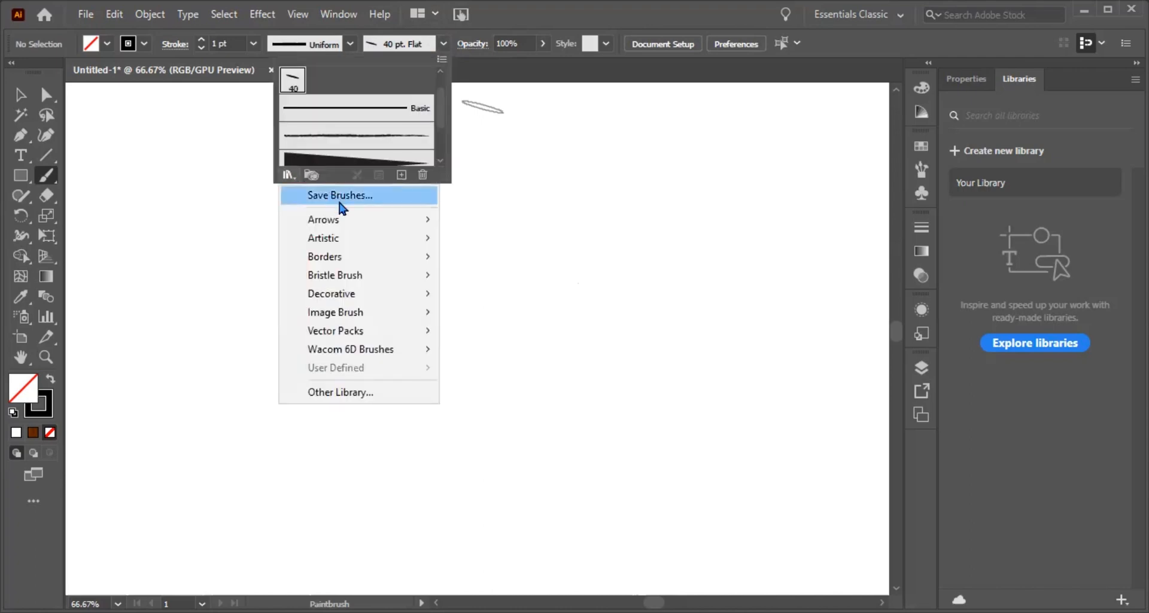
{"action": "mouse_move", "coordinate": [405, 304]}
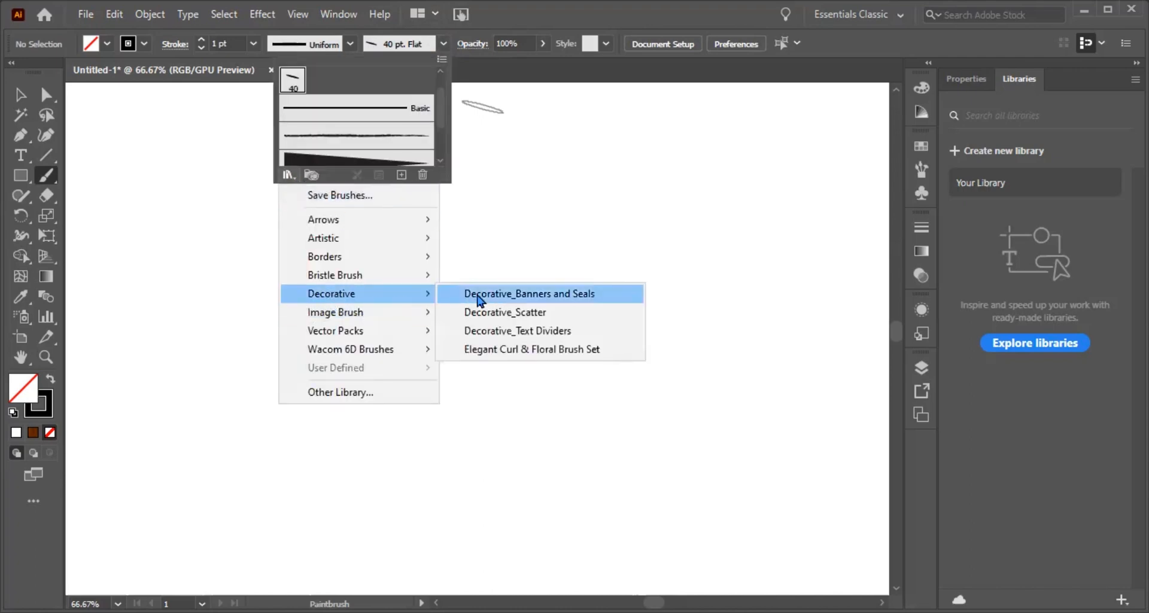
{"action": "left_click", "coordinate": [478, 296]}
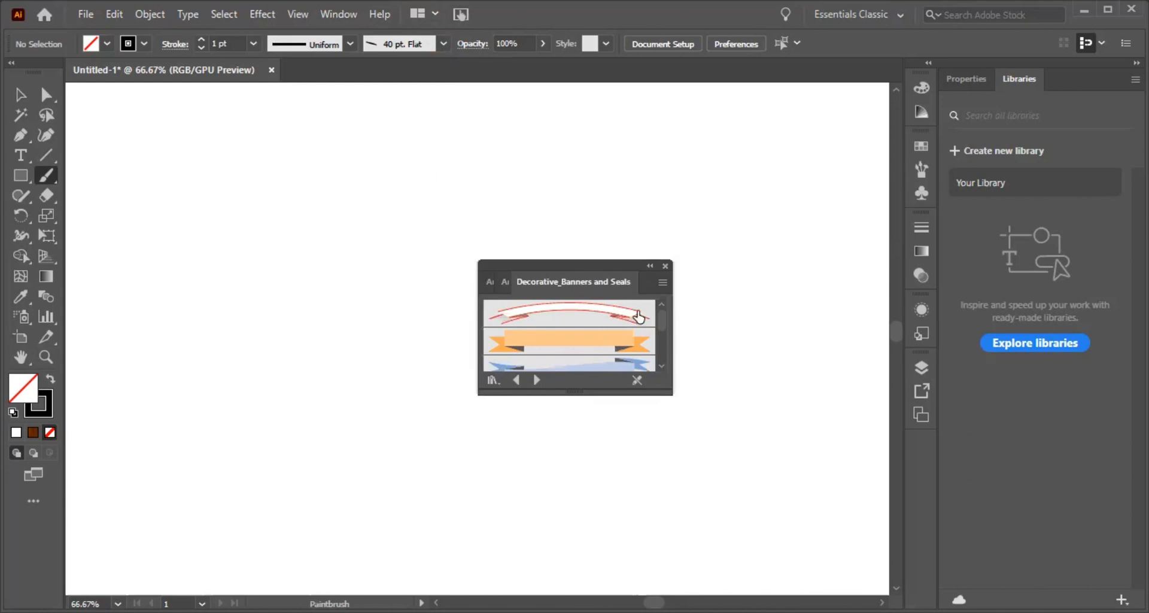
Step: Browse the banner and seal brushes and select the ornate double-line frame with diamond-shaped ends
{"action": "left_click_drag", "start_coordinate": [666, 324], "coordinate": [664, 346]}
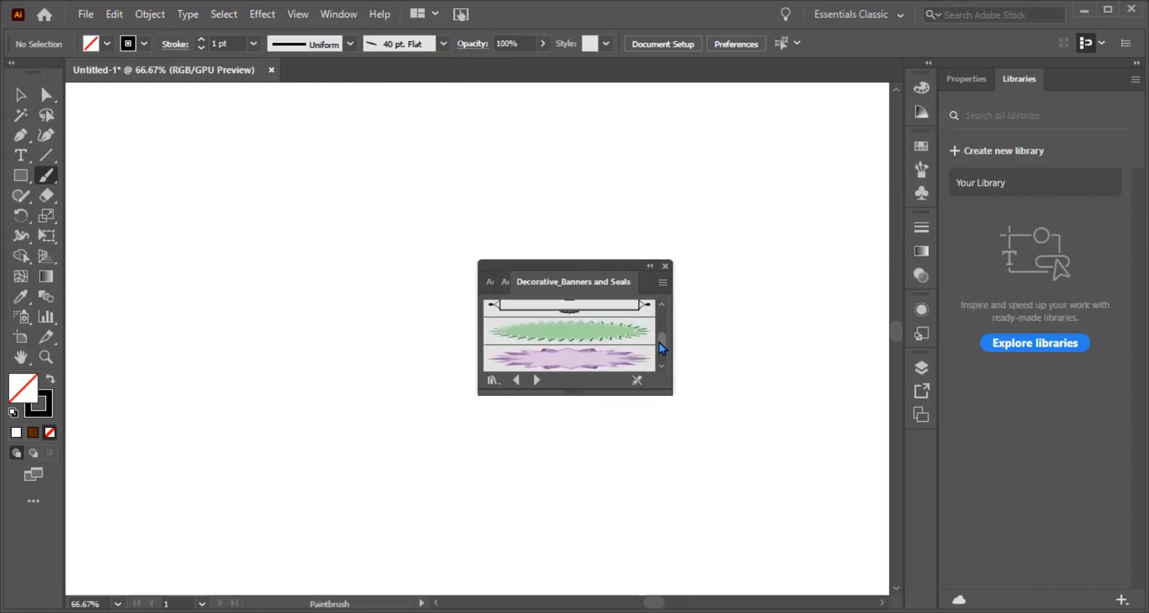
{"action": "left_click", "coordinate": [663, 283]}
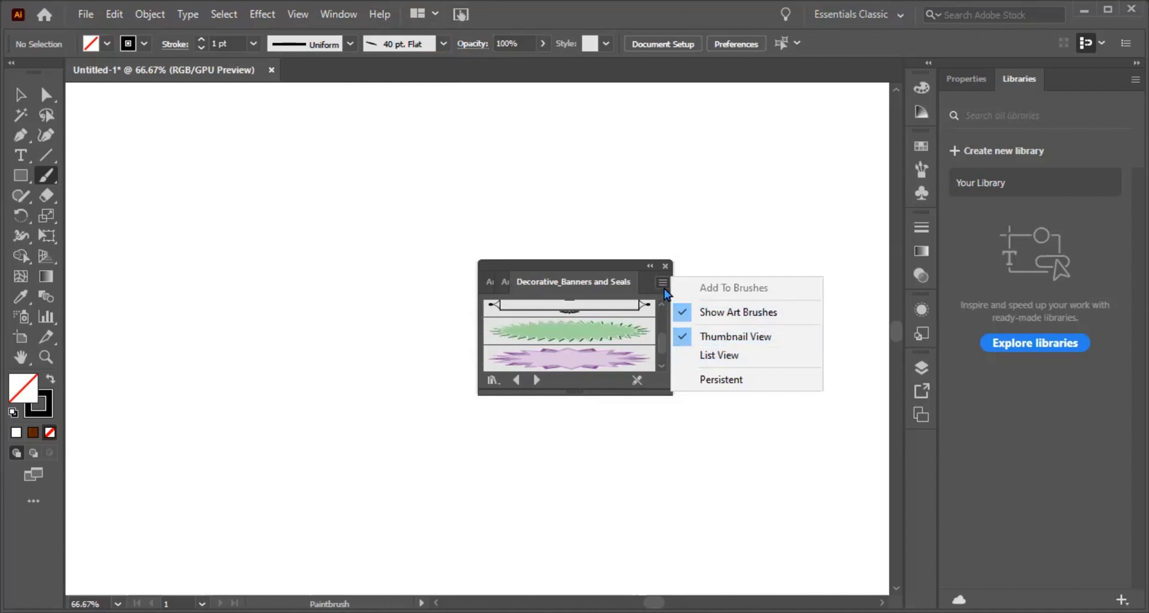
{"action": "left_click", "coordinate": [661, 288]}
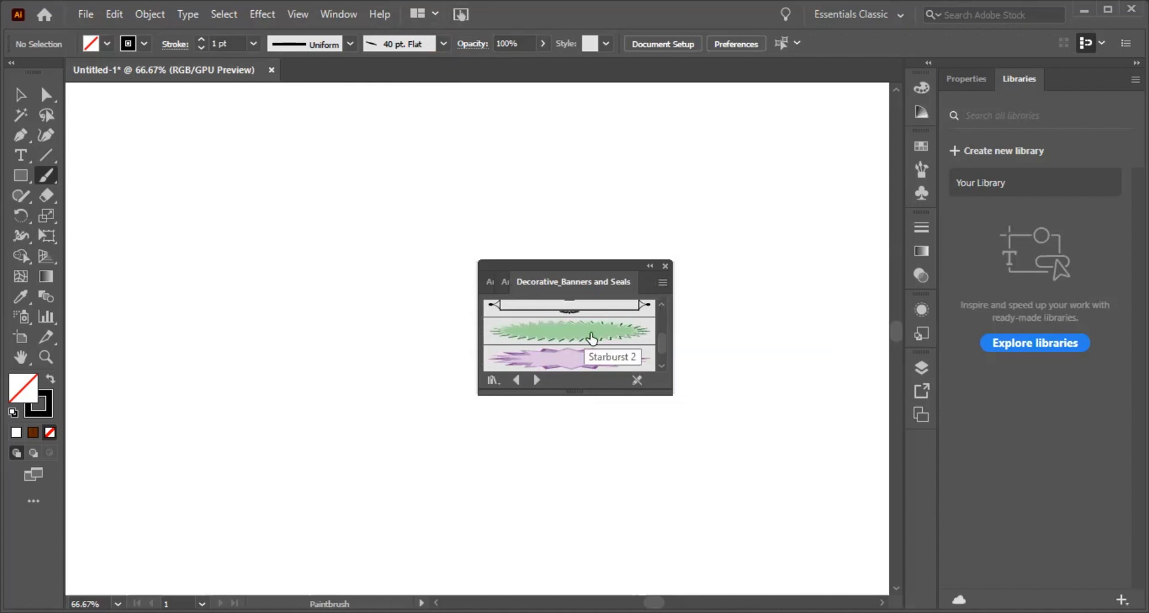
{"action": "scroll", "coordinate": [664, 347], "scroll_direction": "down", "scroll_amount": 3}
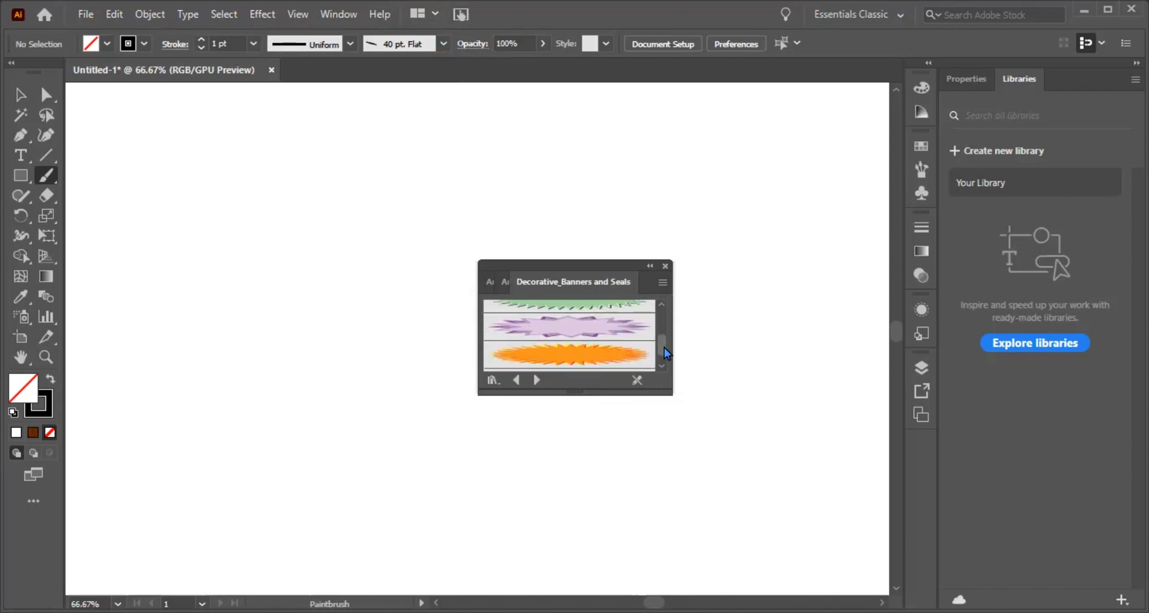
{"action": "scroll", "coordinate": [664, 350], "scroll_direction": "down", "scroll_amount": 1}
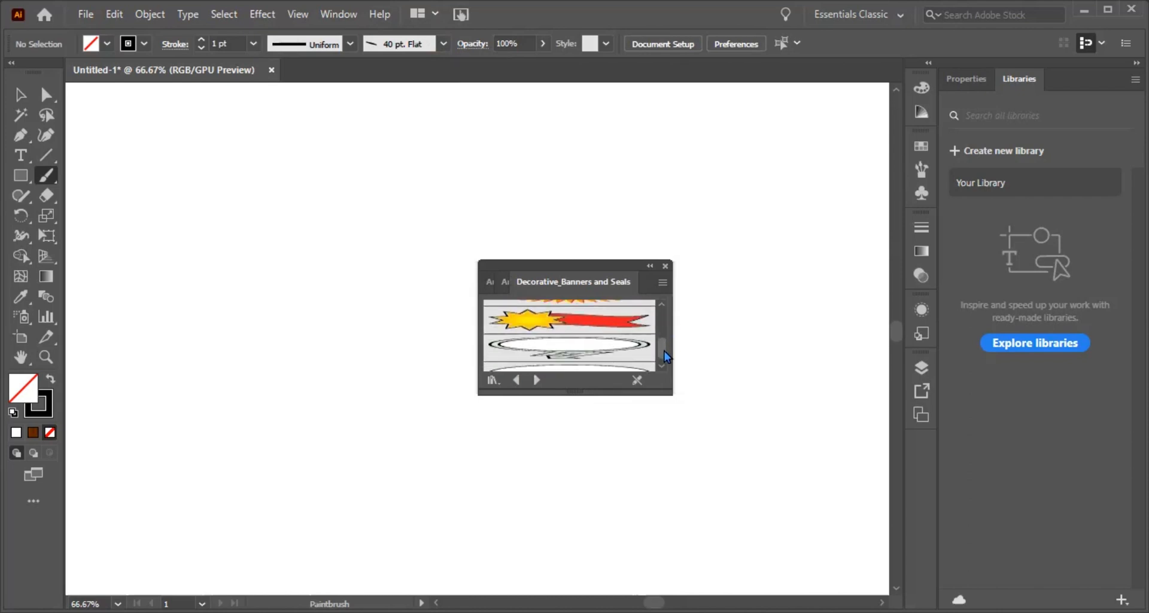
{"action": "scroll", "coordinate": [664, 350], "scroll_direction": "down", "scroll_amount": 3}
{"action": "scroll", "coordinate": [660, 346], "scroll_direction": "up", "scroll_amount": 4}
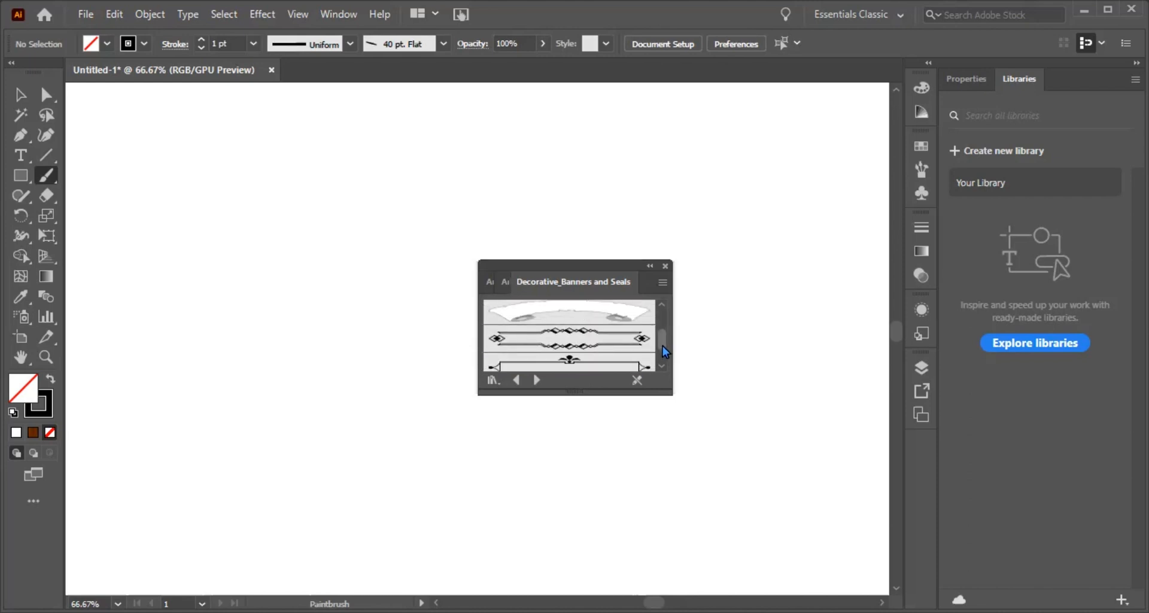
{"action": "scroll", "coordinate": [662, 346], "scroll_direction": "down", "scroll_amount": 1}
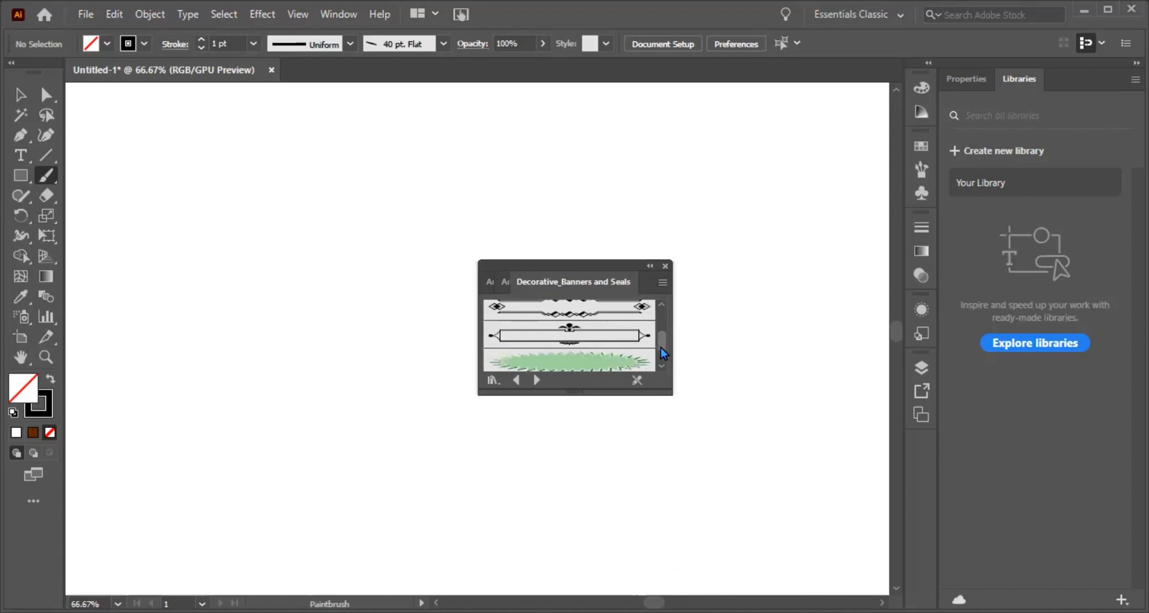
{"action": "mouse_move", "coordinate": [660, 347]}
{"action": "left_mouse_down"}
{"action": "mouse_move", "coordinate": [660, 328]}
{"action": "mouse_move", "coordinate": [661, 341]}
{"action": "left_mouse_up"}
{"action": "left_click", "coordinate": [577, 357]}
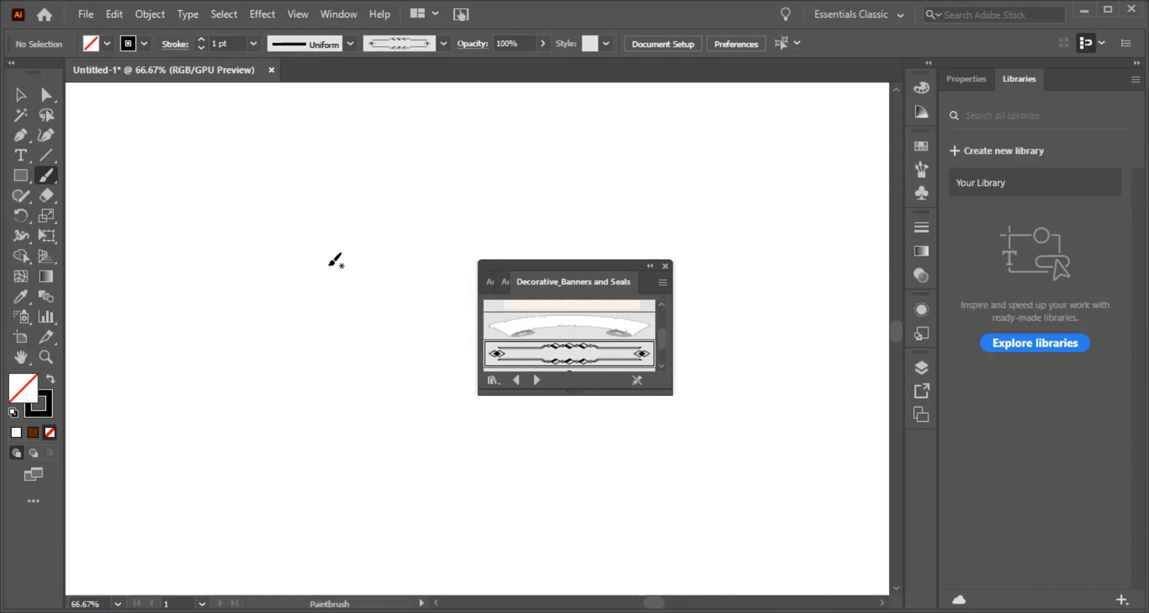
Step: Paint three short and two longer horizontal strokes with the ornate frame brush, closing the brush library in between
{"action": "left_click_drag", "start_coordinate": [259, 242], "coordinate": [324, 242]}
{"action": "left_click_drag", "start_coordinate": [341, 243], "coordinate": [385, 246]}
{"action": "left_click_drag", "start_coordinate": [399, 246], "coordinate": [428, 246]}
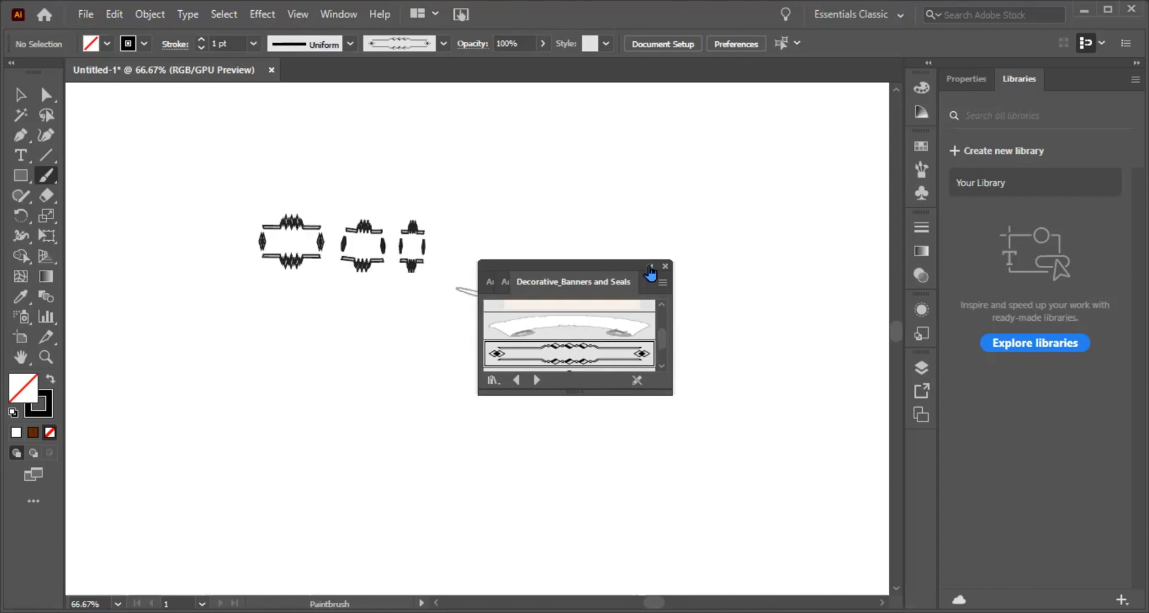
{"action": "left_click", "coordinate": [650, 274]}
{"action": "left_click", "coordinate": [625, 266]}
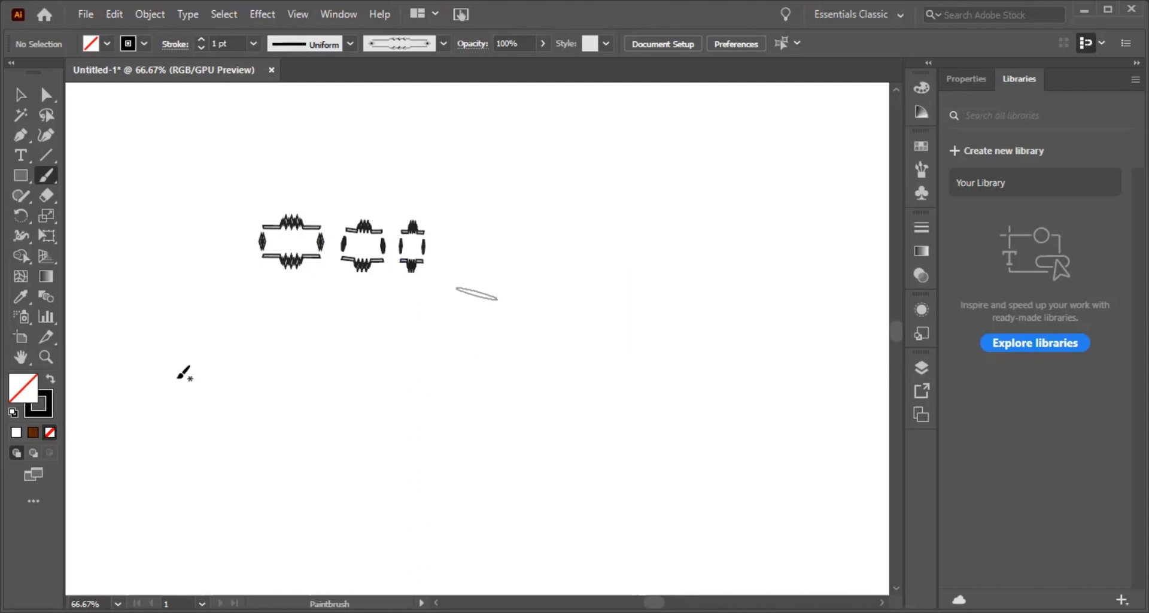
{"action": "left_click_drag", "start_coordinate": [330, 383], "coordinate": [606, 381]}
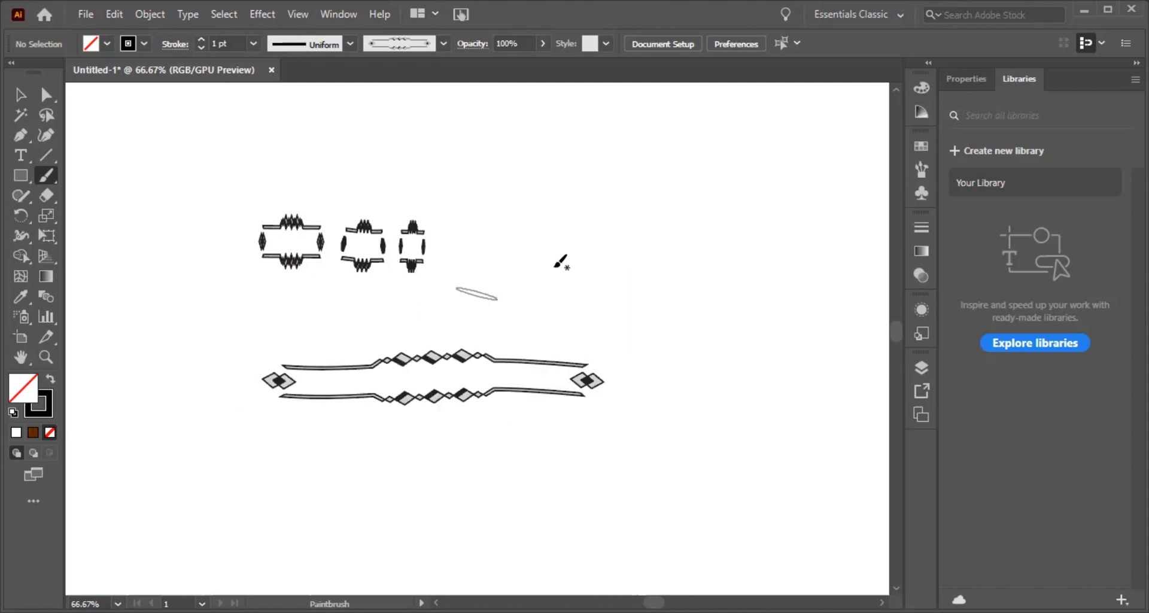
{"action": "left_click_drag", "start_coordinate": [554, 267], "coordinate": [757, 266]}
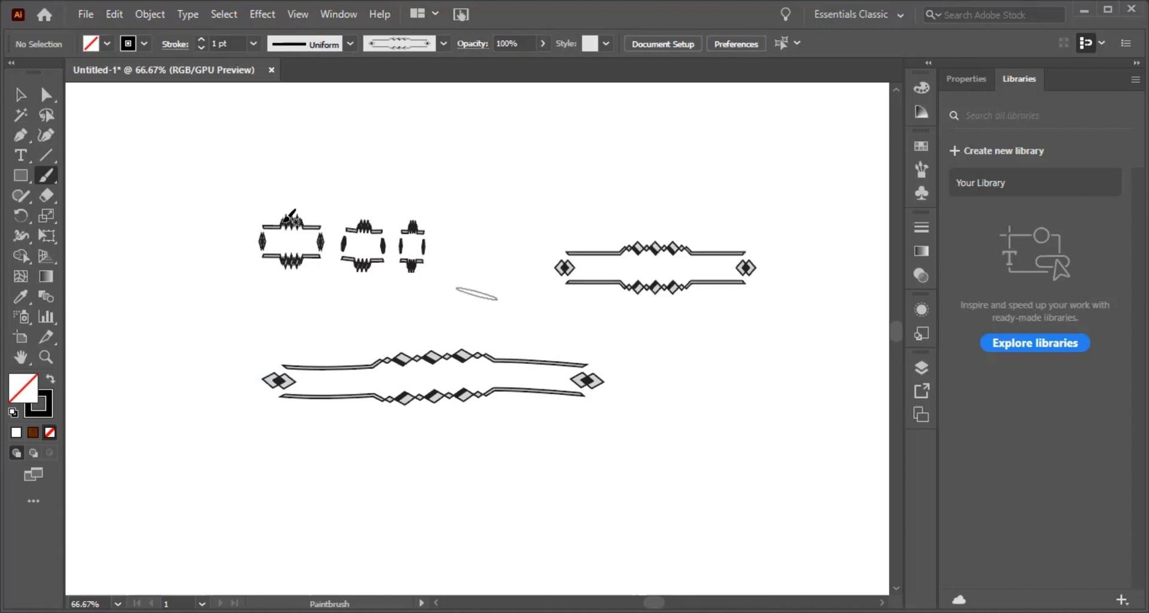
Step: Select all the artwork on the canvas and delete it
{"action": "left_click", "coordinate": [20, 94]}
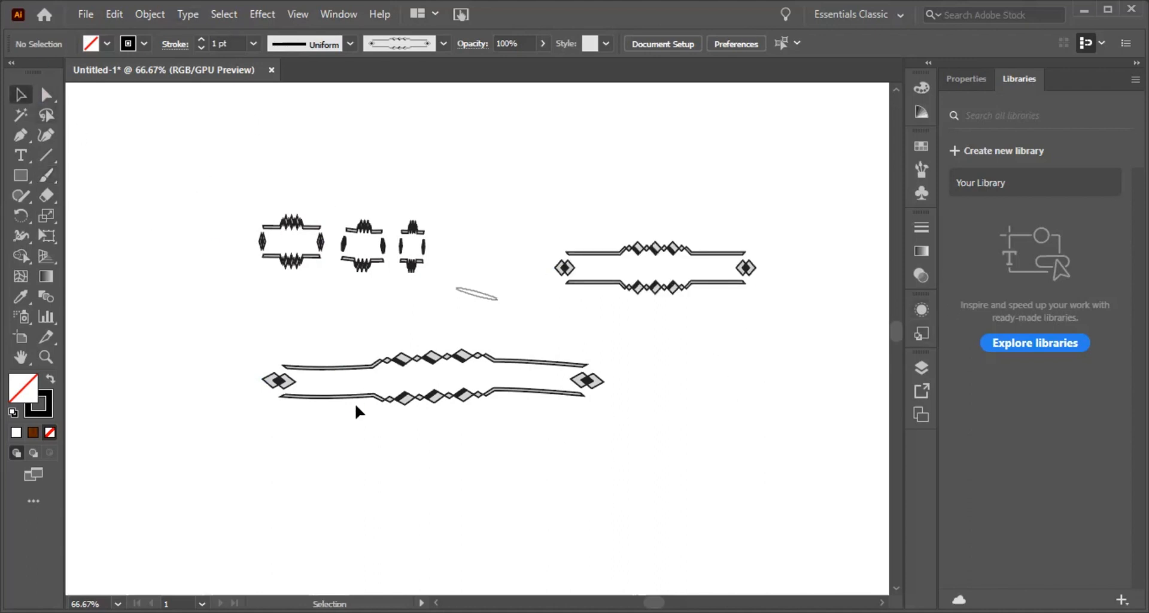
{"action": "key", "text": "ctrl+a"}
{"action": "key", "text": "Delete"}
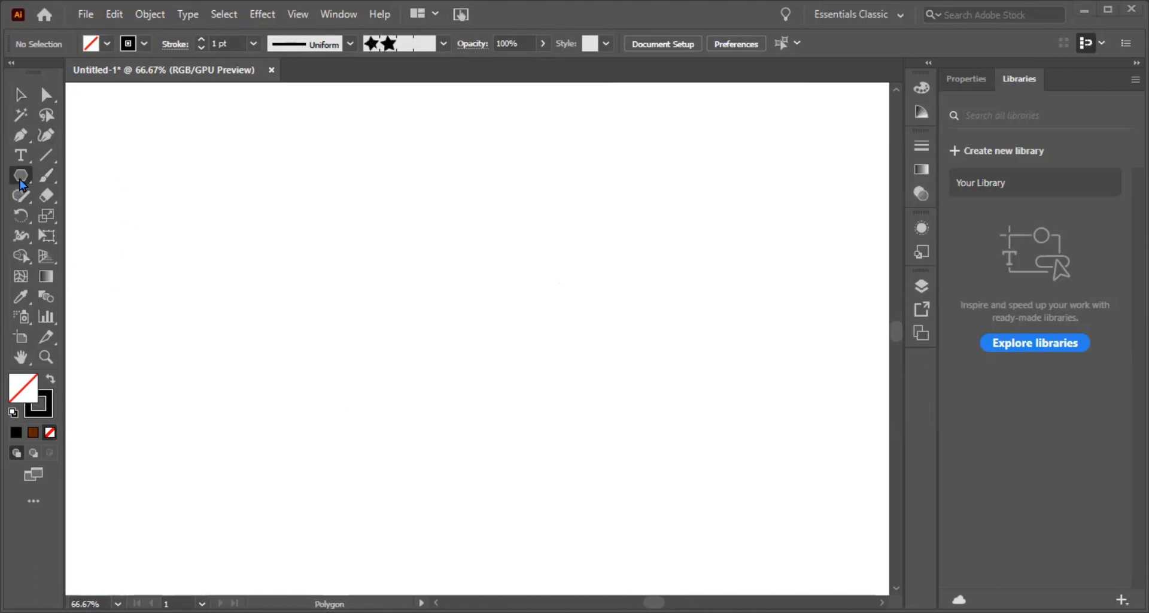
Step: Draw a small hexagon with the Polygon tool in the middle of the canvas and fill it with bright red
{"action": "left_click", "coordinate": [21, 180]}
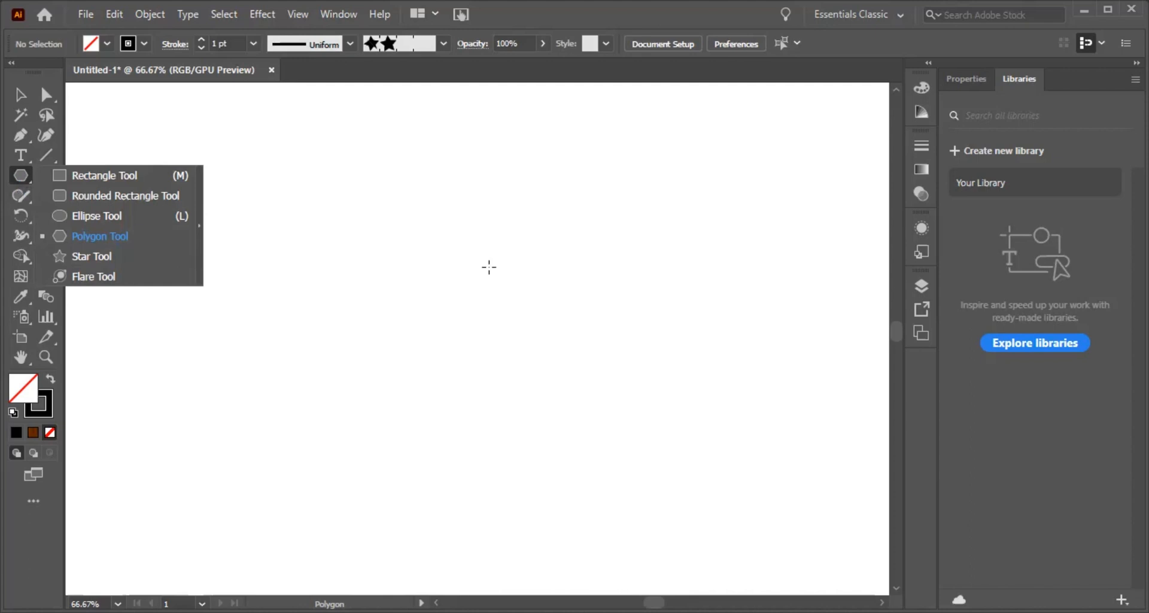
{"action": "left_click_drag", "start_coordinate": [489, 267], "coordinate": [506, 280]}
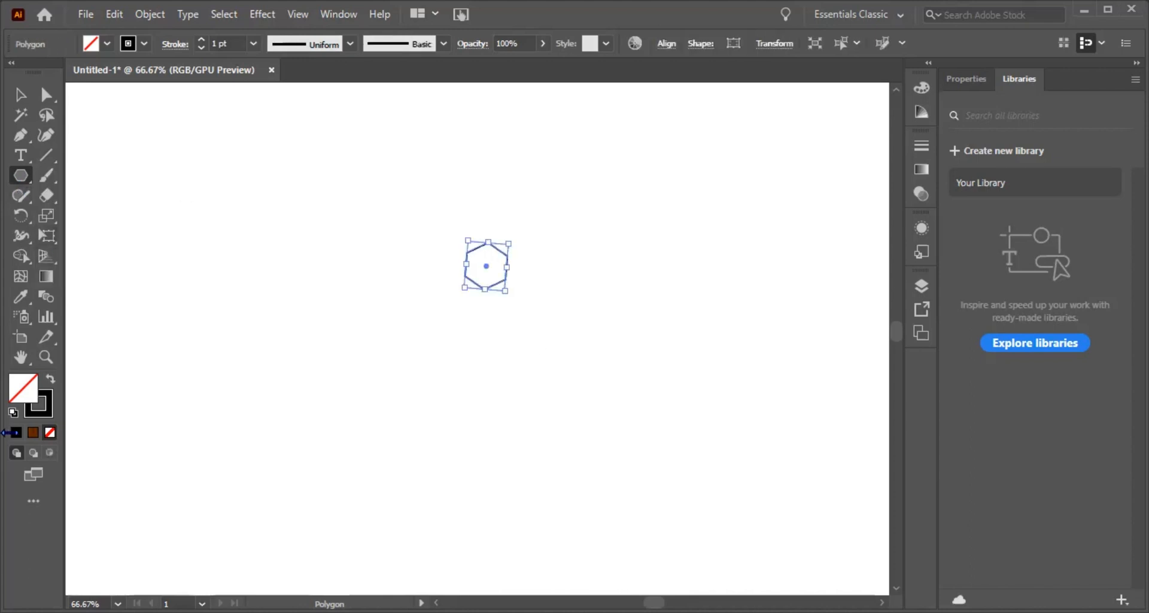
{"action": "double_click", "coordinate": [14, 392]}
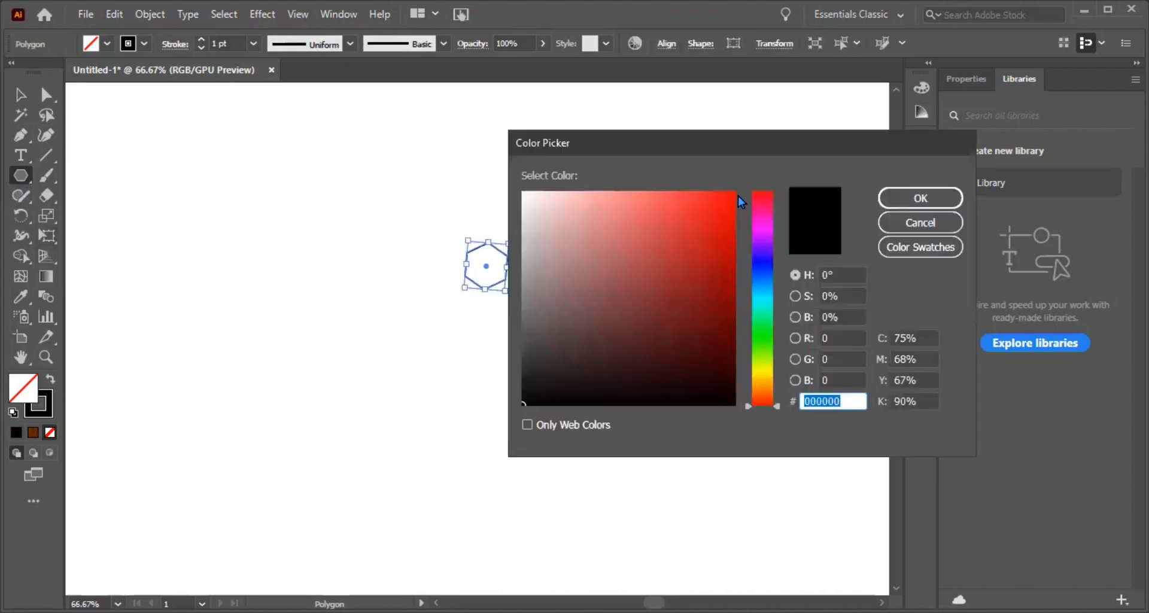
{"action": "left_click", "coordinate": [721, 196]}
{"action": "left_click", "coordinate": [882, 202]}
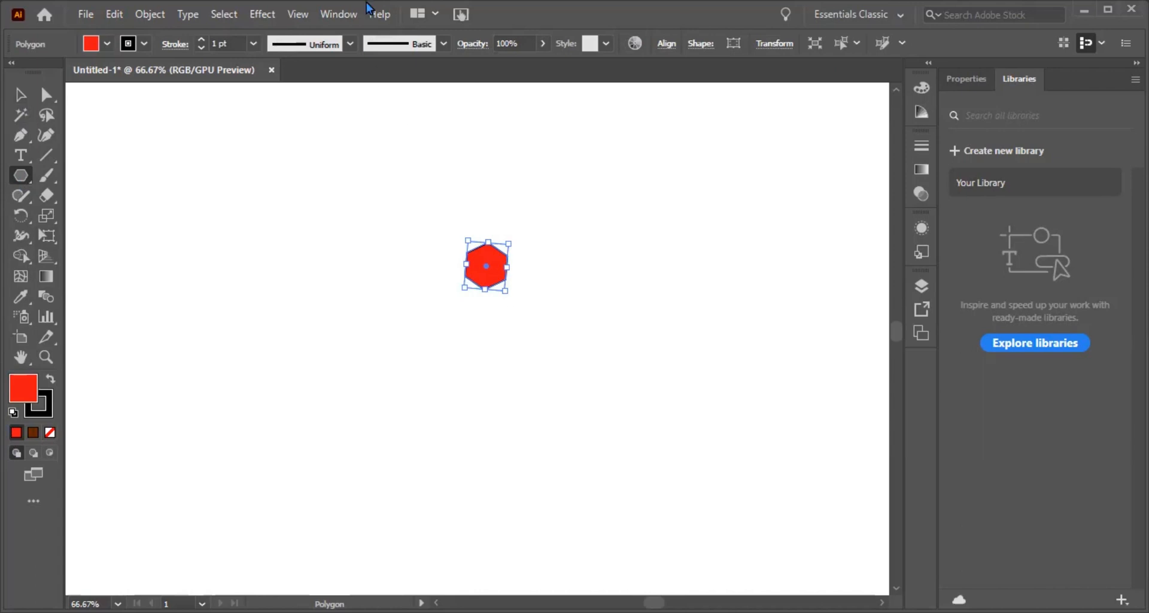
Step: Show the Brushes panel and start a new Pattern Brush from the selected red hexagon
{"action": "left_click", "coordinate": [339, 16]}
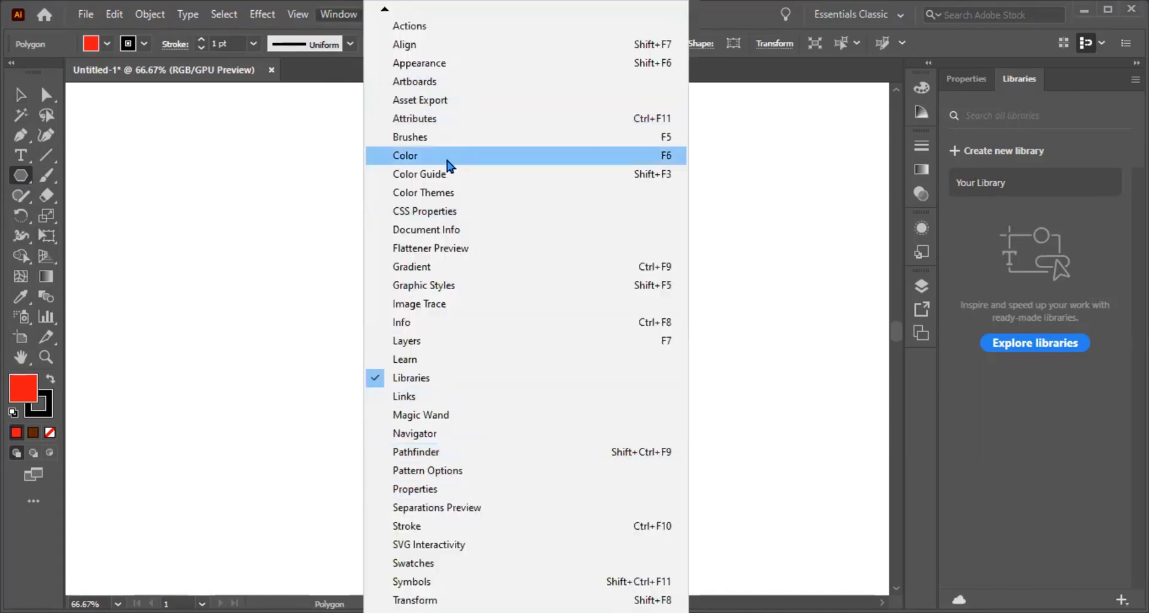
{"action": "left_click", "coordinate": [443, 137]}
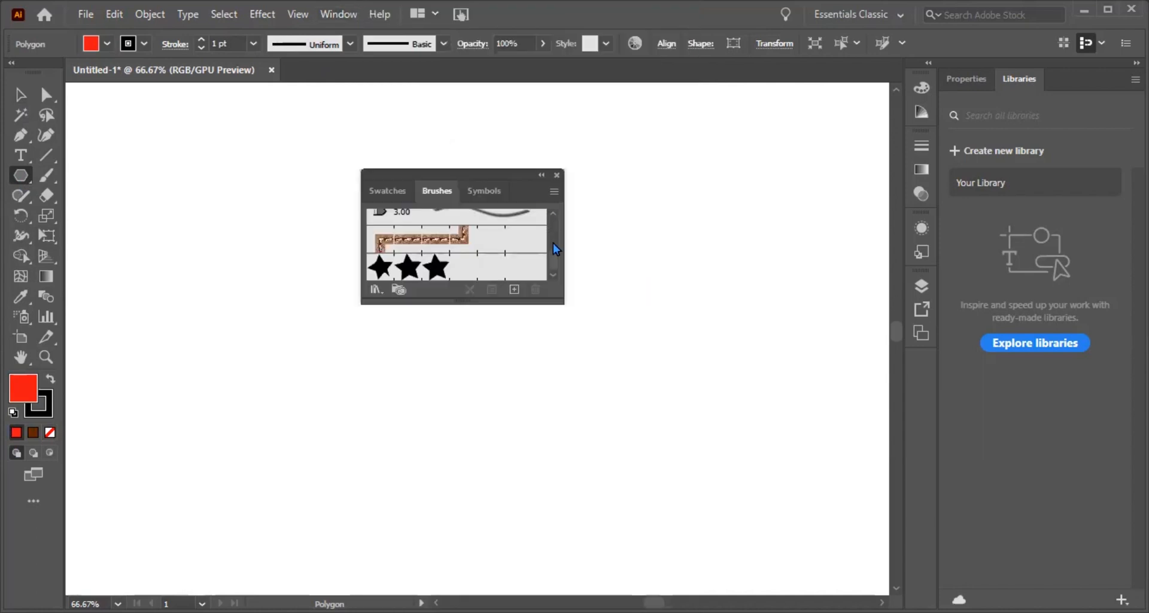
{"action": "left_click", "coordinate": [551, 192]}
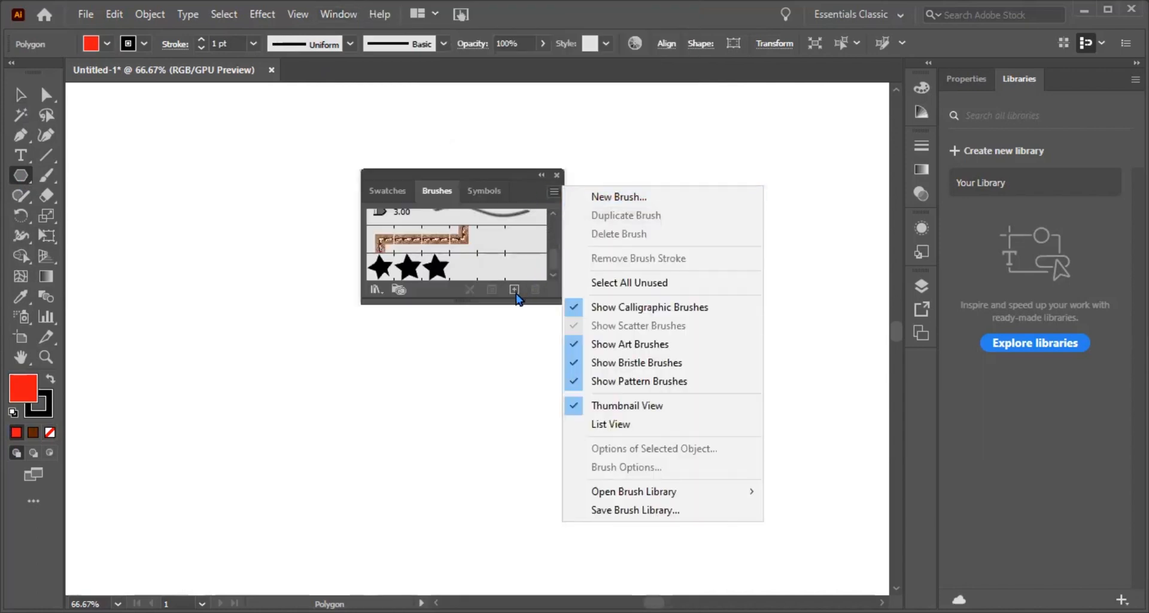
{"action": "left_click", "coordinate": [617, 204]}
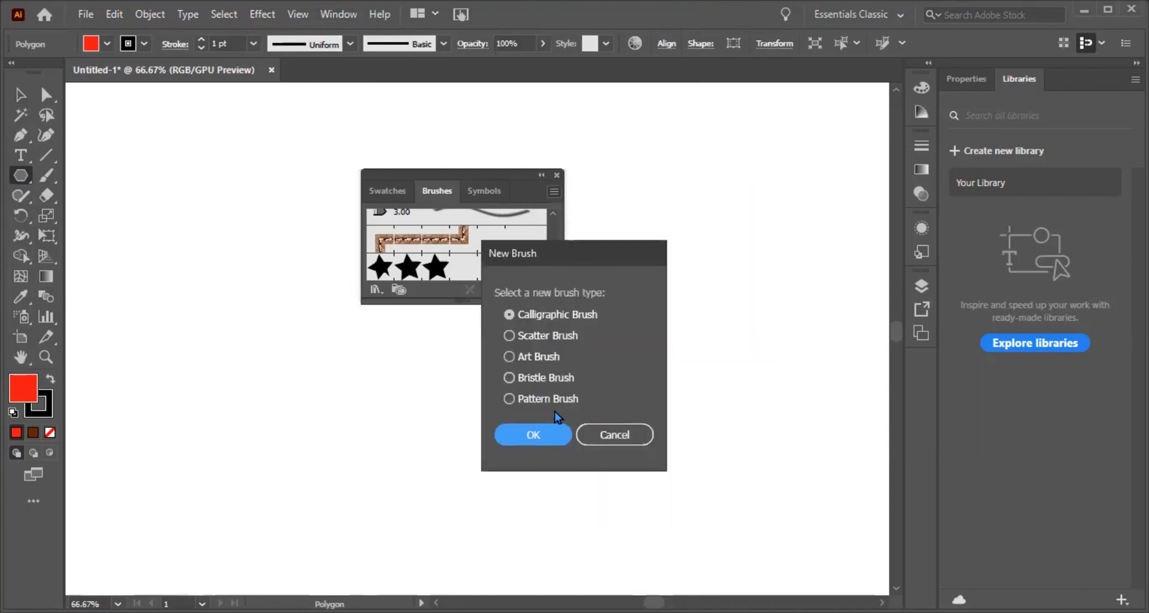
{"action": "left_click", "coordinate": [509, 399]}
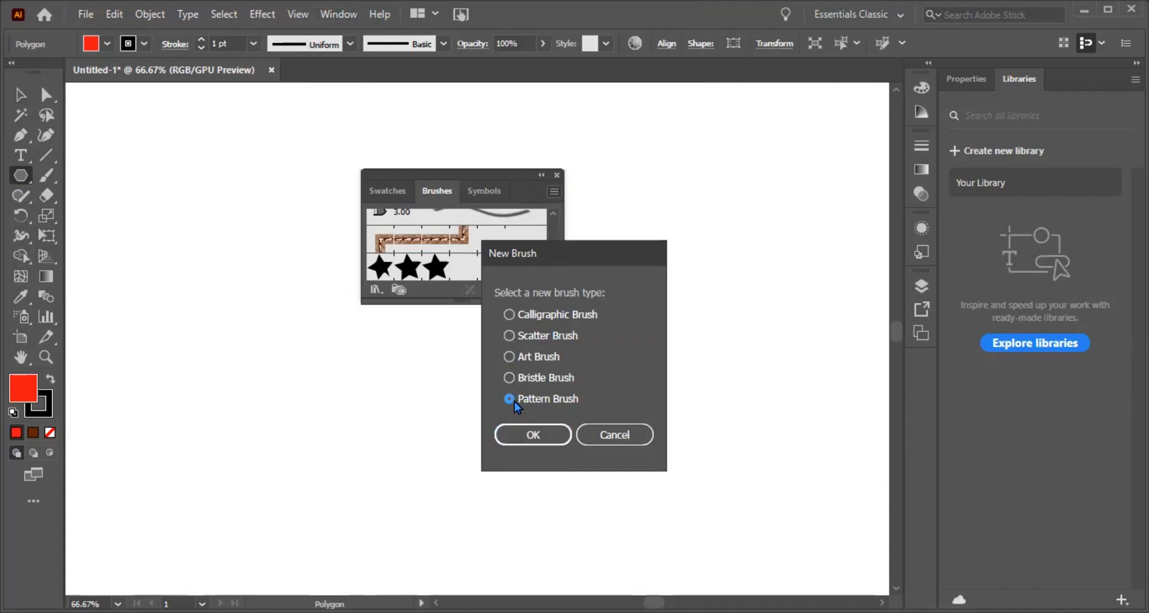
{"action": "left_click", "coordinate": [532, 434]}
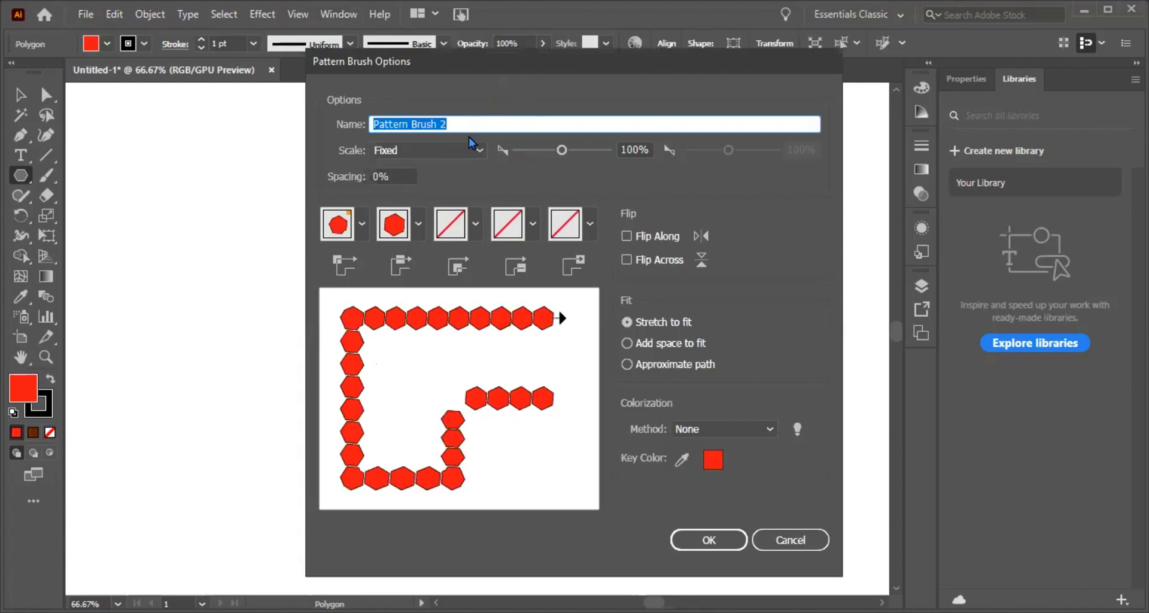
Step: Check the scale and colorization choices, then create the pattern brush with Fixed scale and colorization method None
{"action": "left_click", "coordinate": [479, 153]}
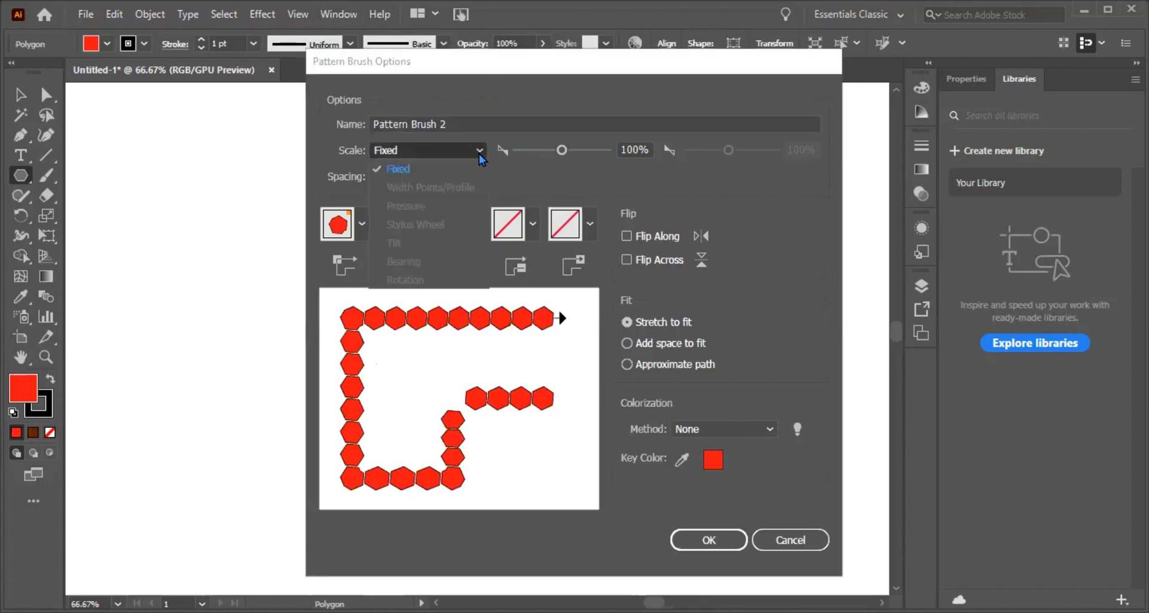
{"action": "left_click", "coordinate": [479, 153]}
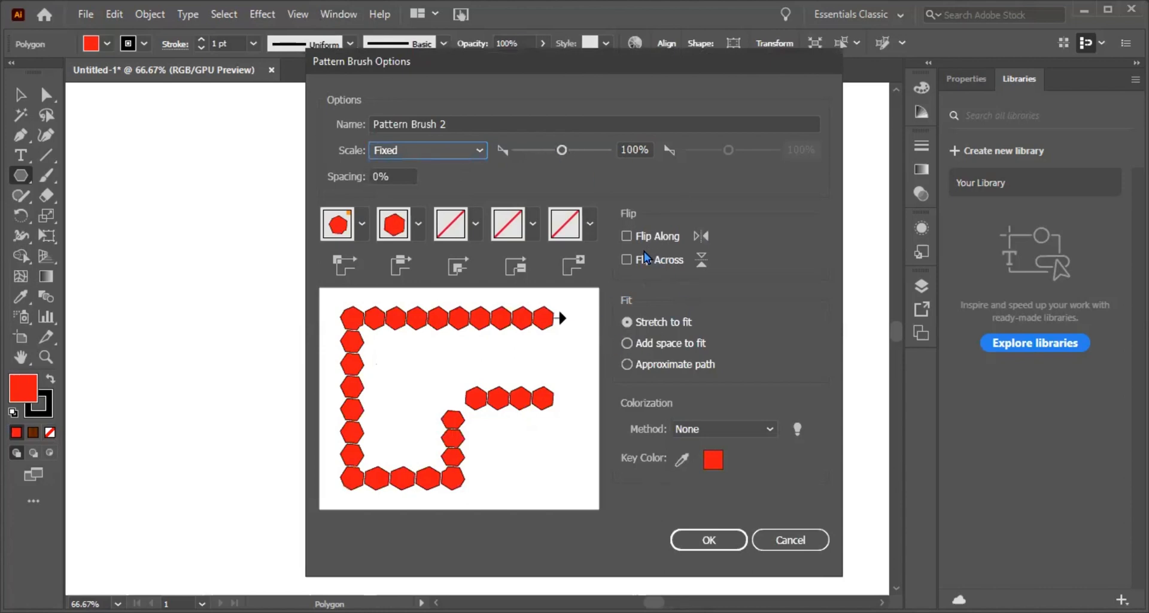
{"action": "left_click", "coordinate": [756, 432]}
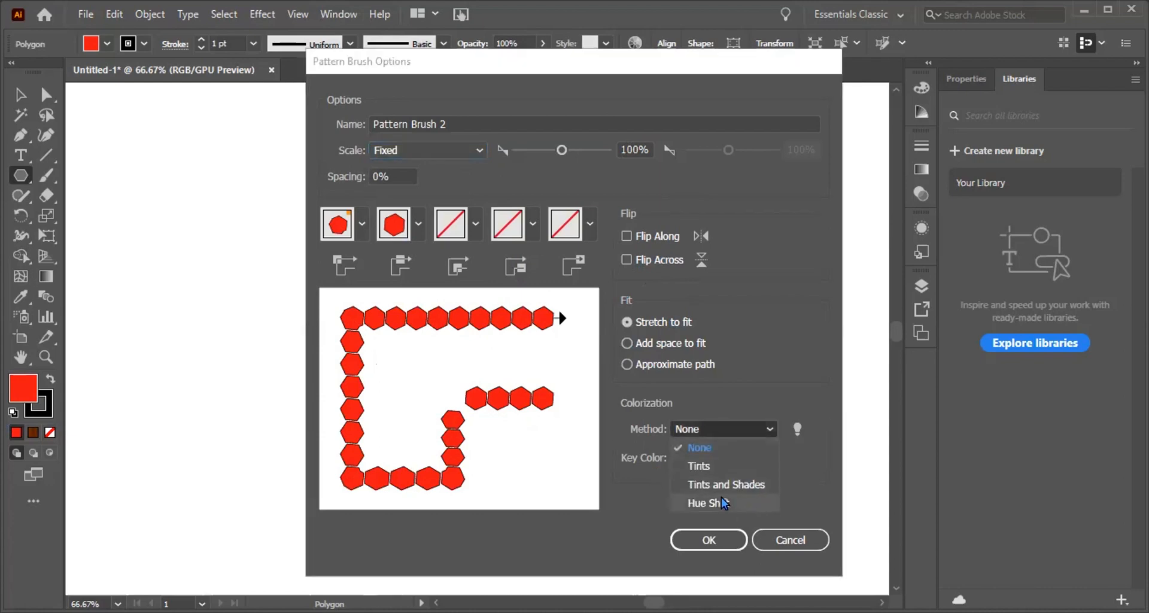
{"action": "left_click", "coordinate": [755, 429]}
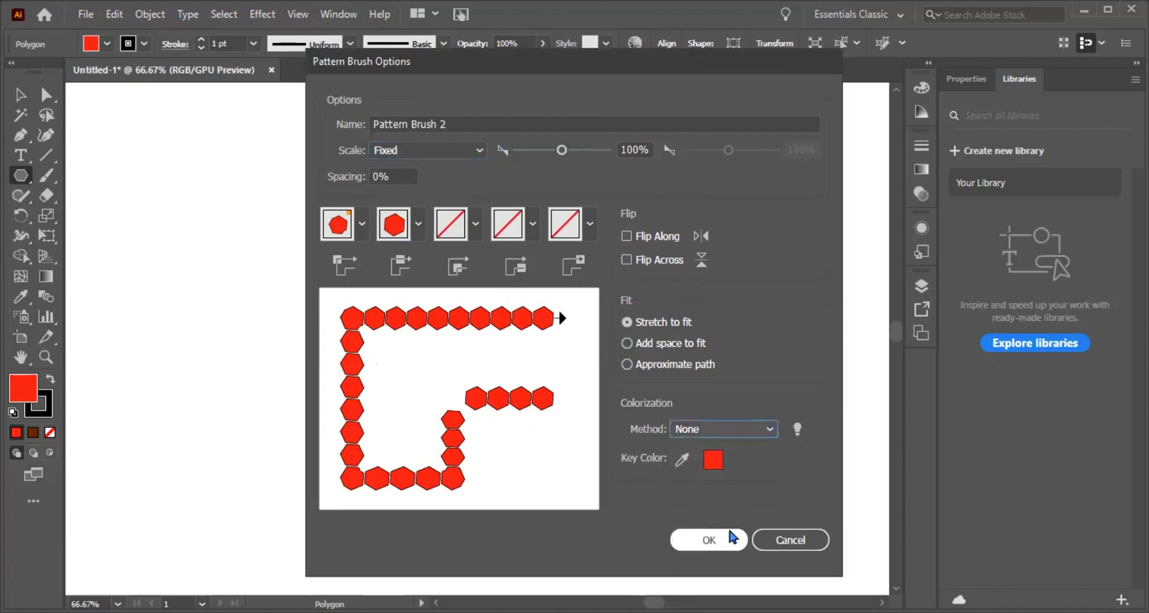
{"action": "left_click", "coordinate": [731, 539]}
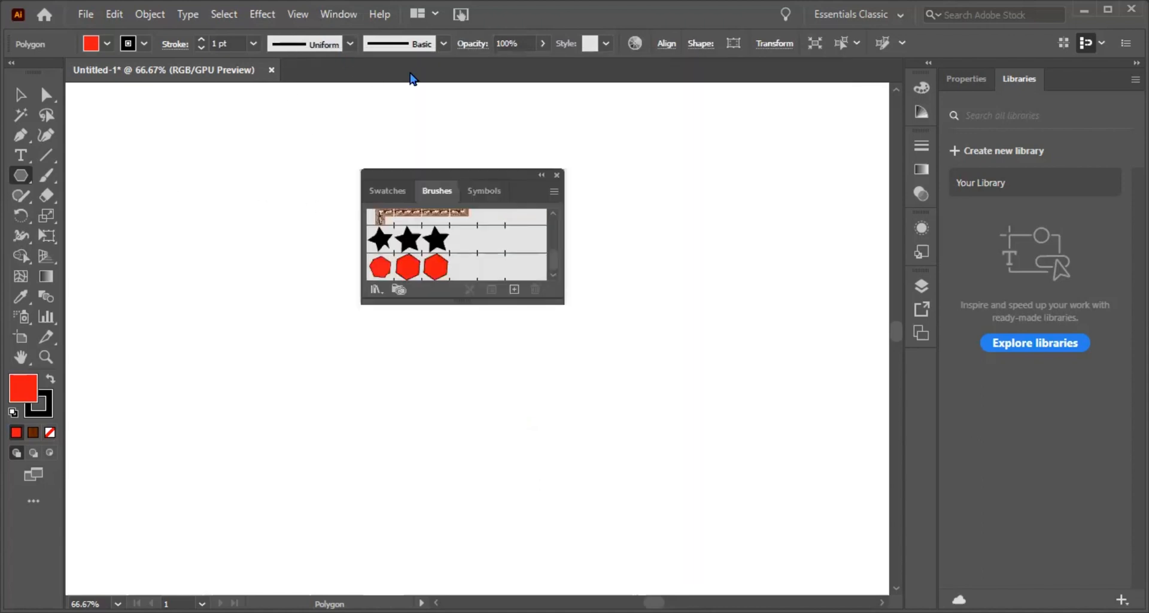
Step: Apply the new red hexagon pattern brush to the selected hexagon and close the Brushes panel
{"action": "left_click", "coordinate": [437, 44]}
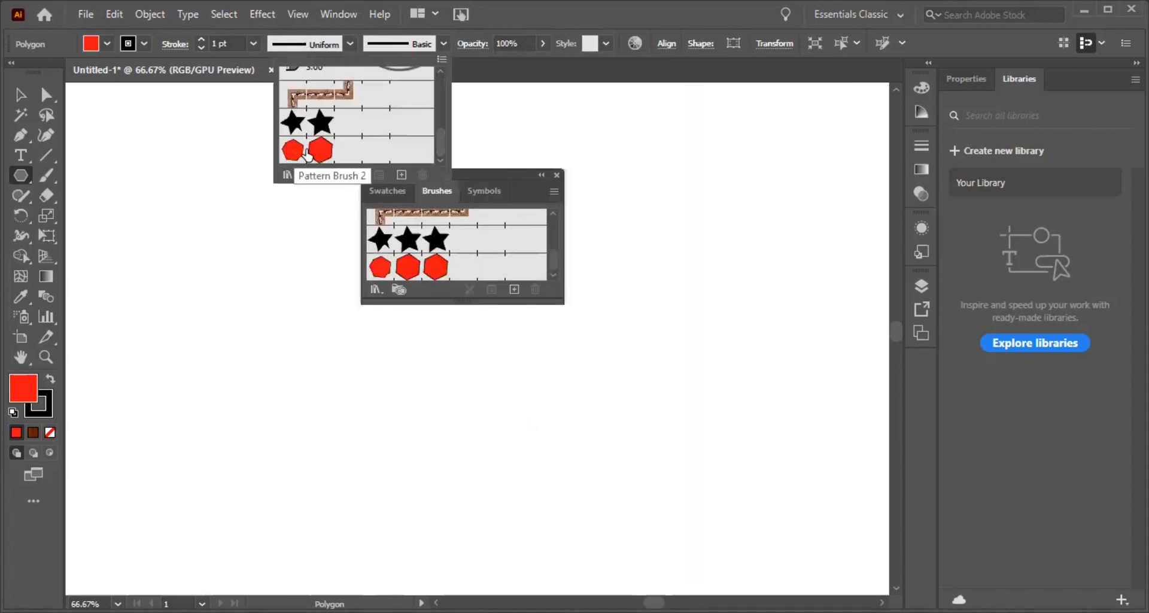
{"action": "left_click", "coordinate": [307, 155]}
{"action": "left_click", "coordinate": [557, 175]}
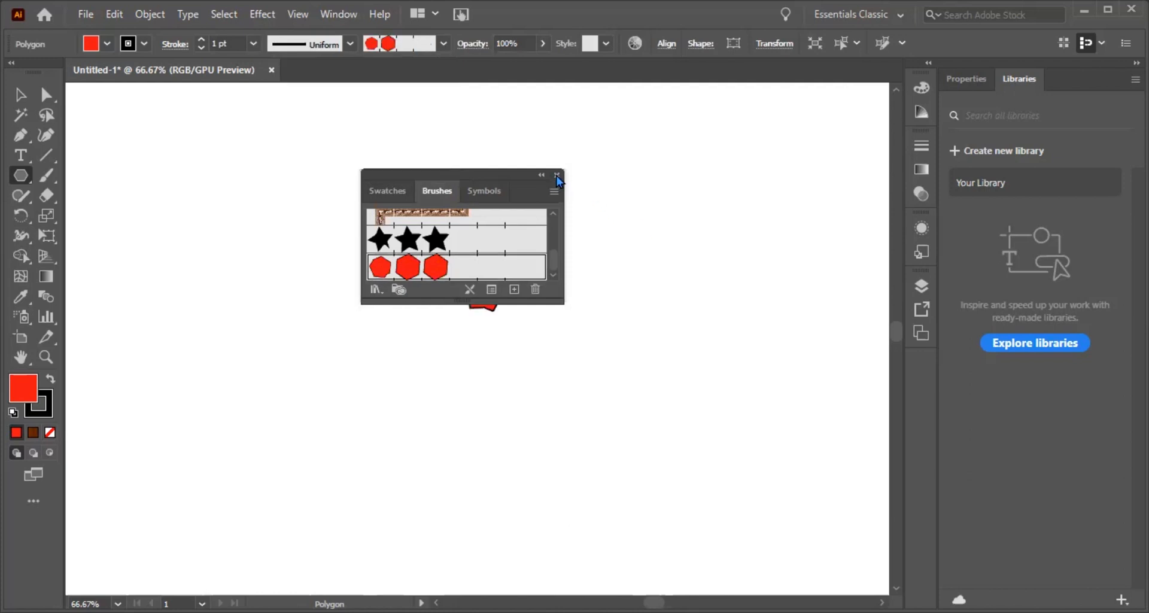
{"action": "left_click", "coordinate": [556, 175]}
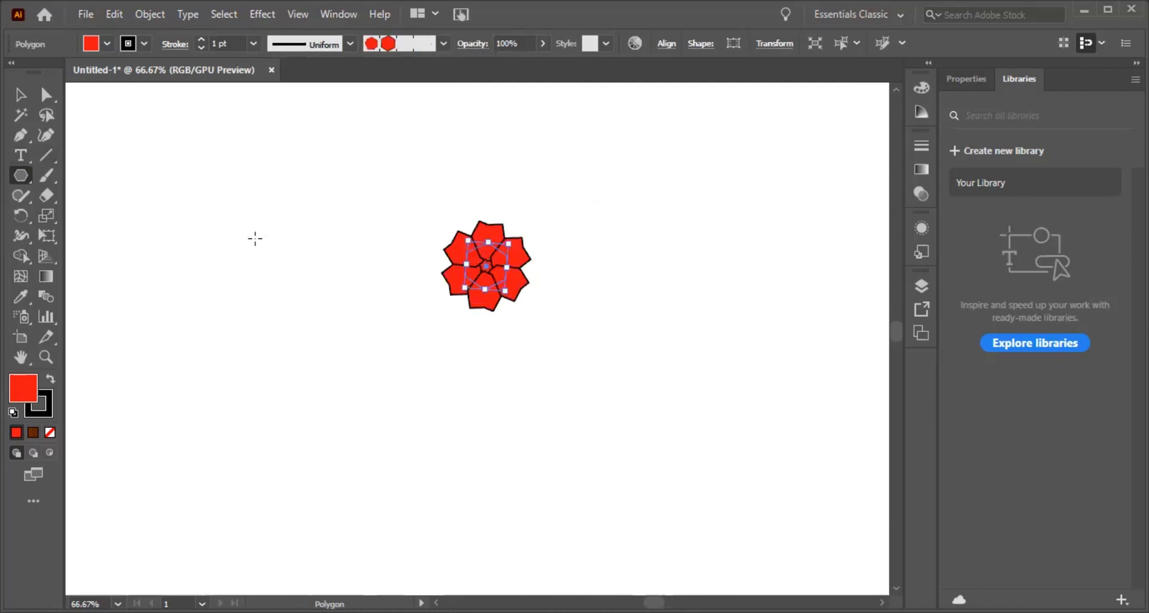
Step: Delete the hexagon artwork and paint a long row, a short diagonal mark and a shorter row with the hexagon pattern brush
{"action": "key", "text": "Delete"}
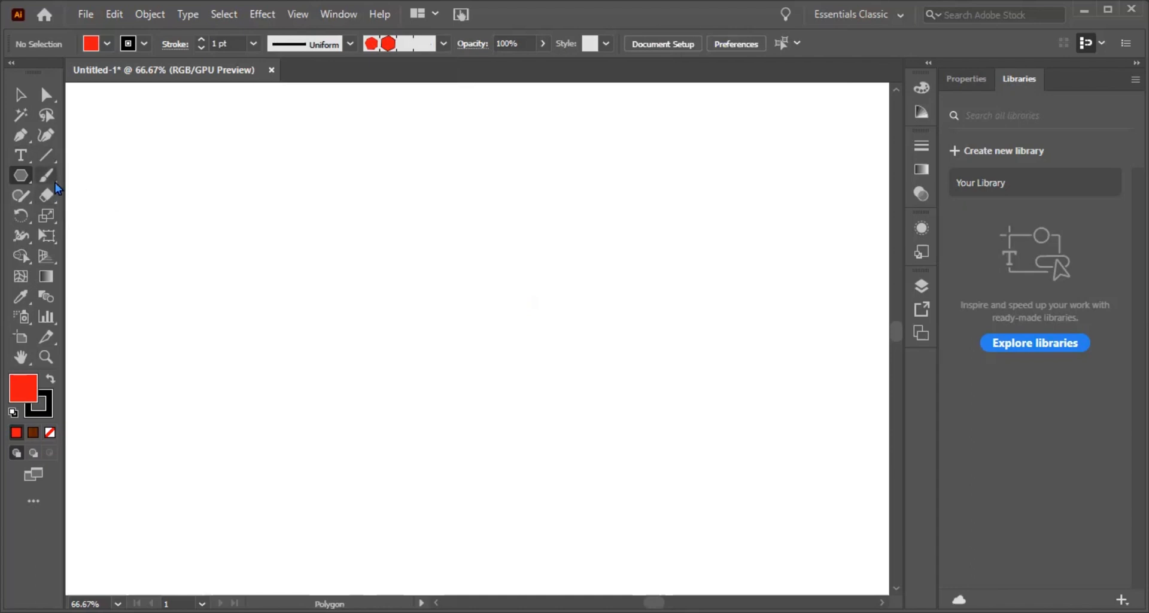
{"action": "left_click", "coordinate": [54, 180]}
{"action": "left_click_drag", "start_coordinate": [261, 257], "coordinate": [663, 243]}
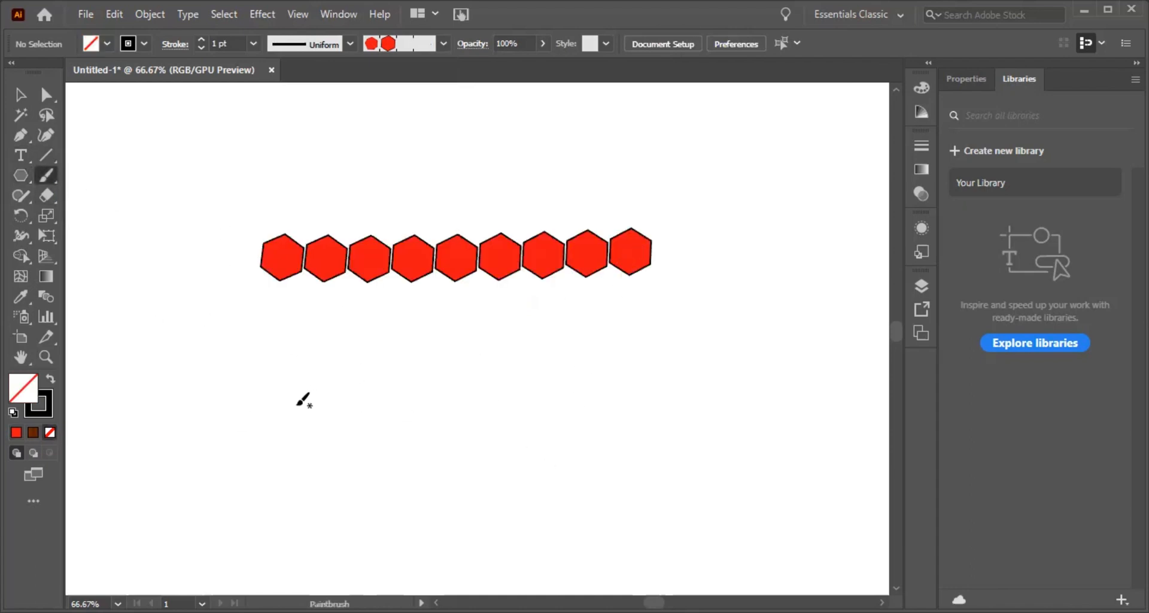
{"action": "left_click_drag", "start_coordinate": [274, 371], "coordinate": [238, 407]}
{"action": "left_click_drag", "start_coordinate": [330, 388], "coordinate": [609, 382]}
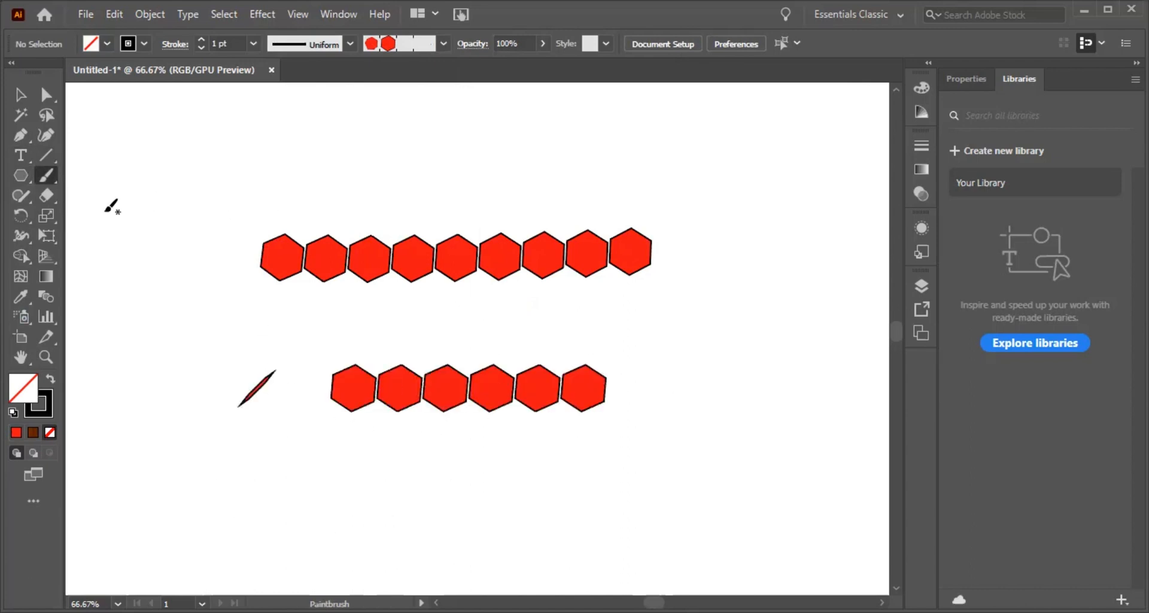
Step: Select all the painted hexagon strokes and delete them from the canvas
{"action": "key", "text": "v"}
{"action": "left_click_drag", "start_coordinate": [218, 196], "coordinate": [689, 497]}
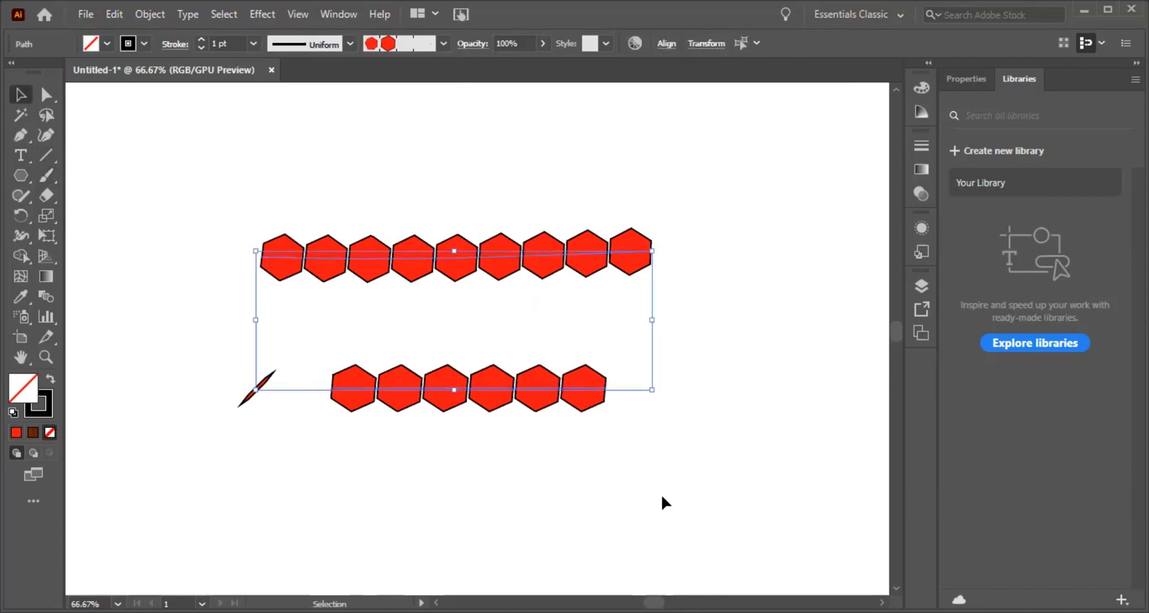
{"action": "key", "text": "Delete"}
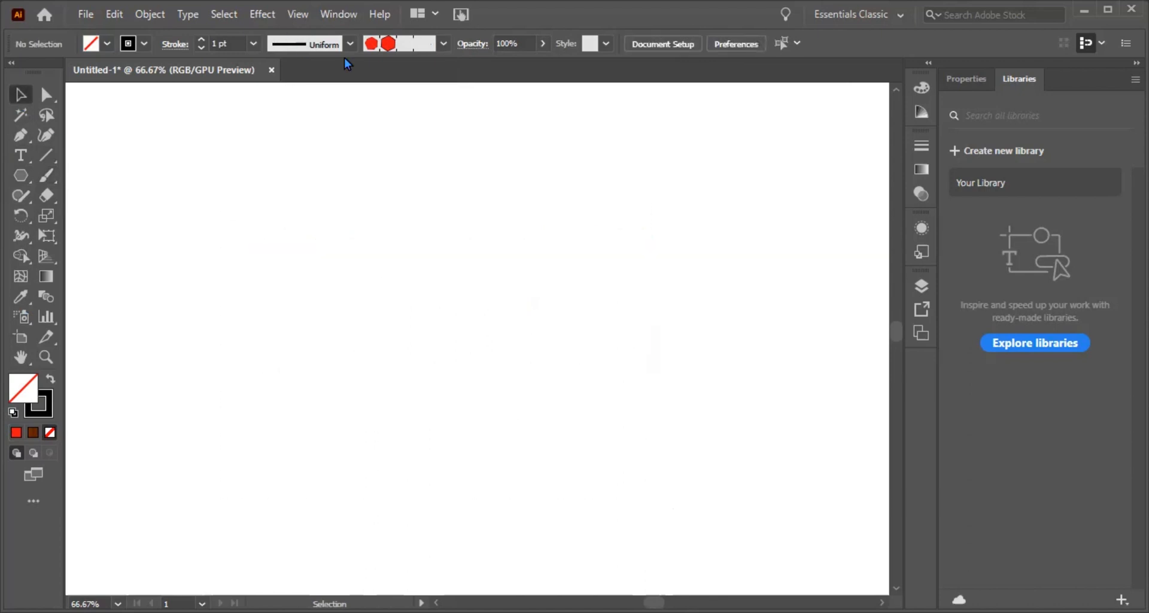
{"action": "left_click", "coordinate": [443, 44]}
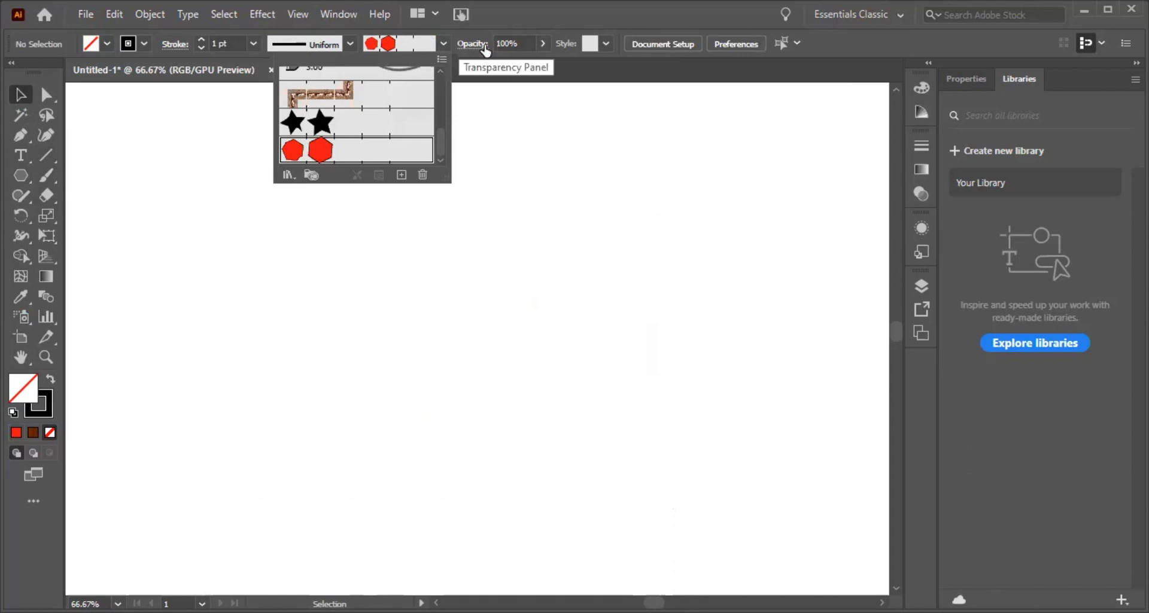
{"action": "left_click", "coordinate": [47, 176]}
{"action": "left_click_drag", "start_coordinate": [274, 262], "coordinate": [455, 275]}
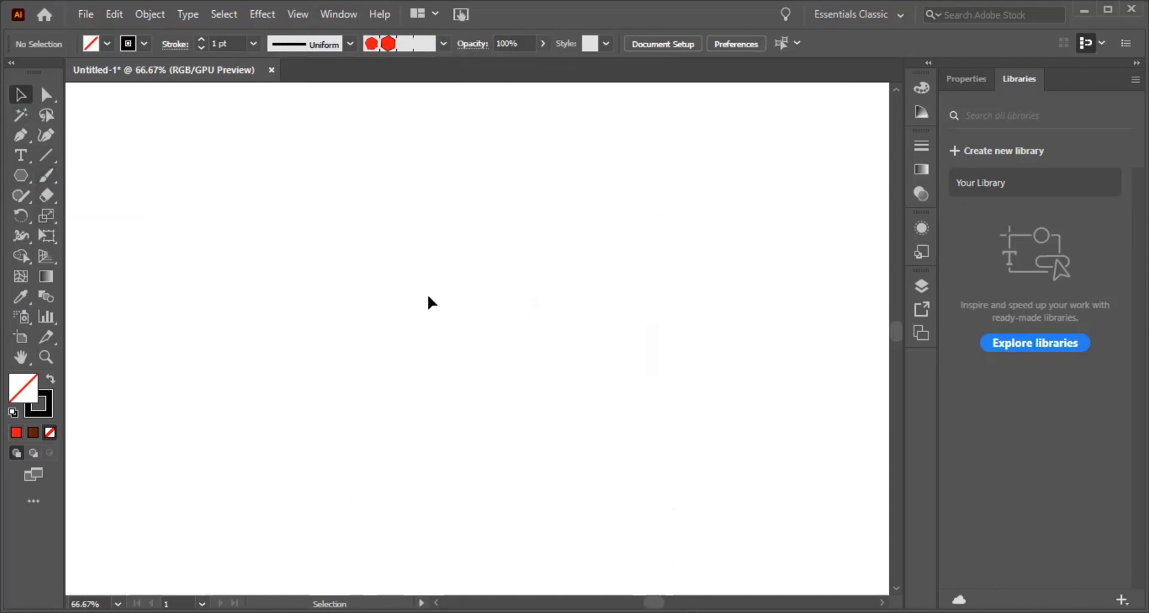
{"action": "left_click", "coordinate": [604, 46]}
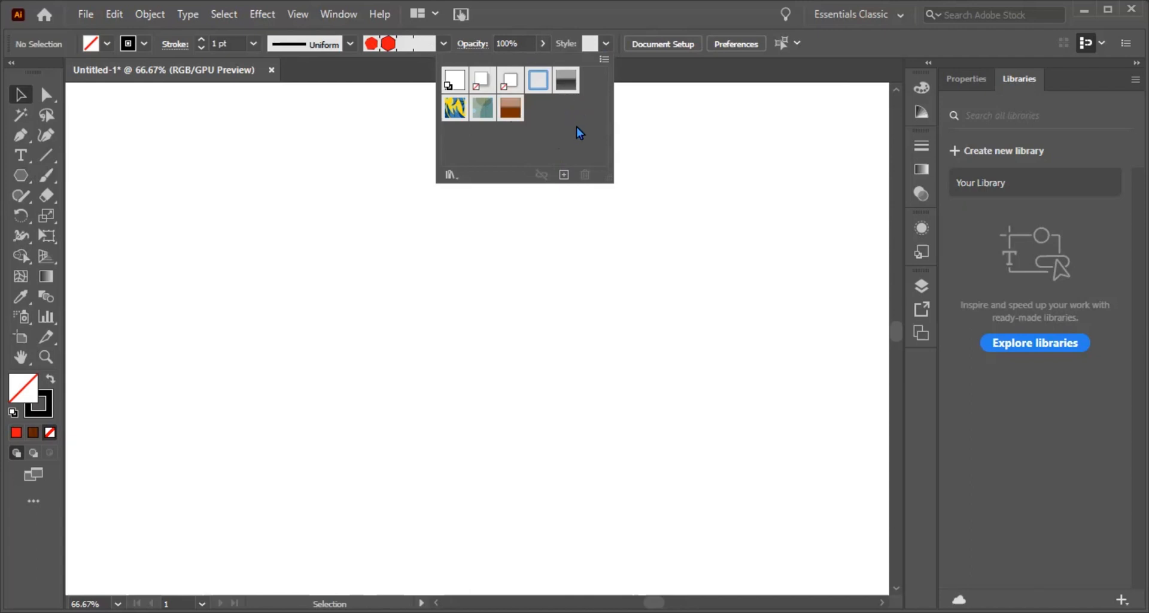
{"action": "left_click", "coordinate": [604, 60]}
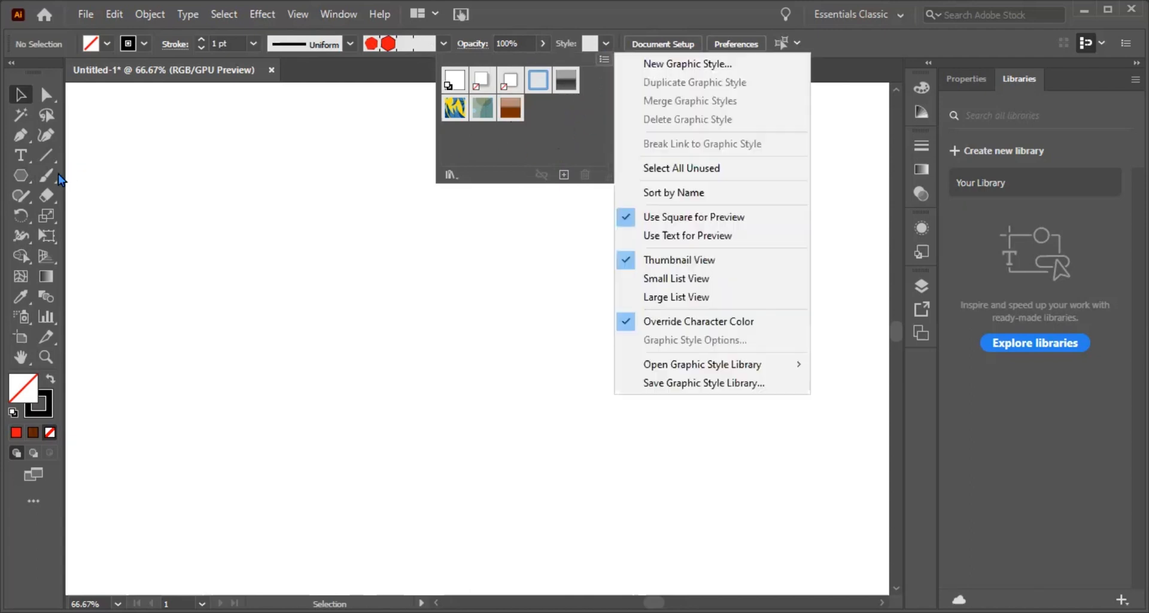
Step: Paint a thick curved diagonal stroke in the middle of the canvas with the Paintbrush tool and the large round Touch Calligraphic brush
{"action": "left_click", "coordinate": [46, 175]}
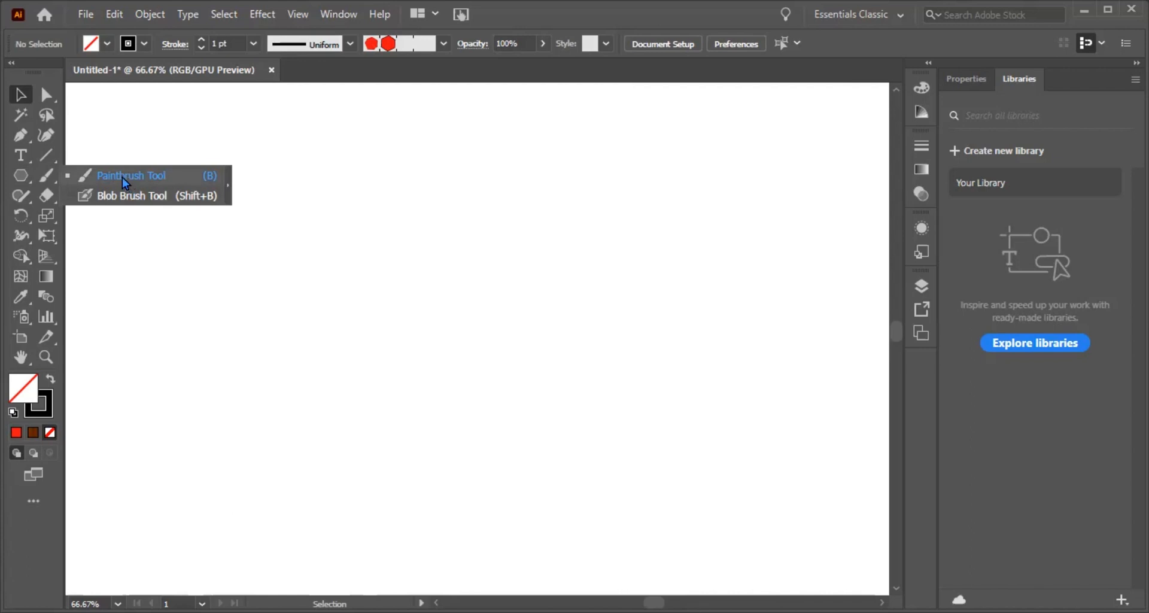
{"action": "left_click", "coordinate": [122, 177]}
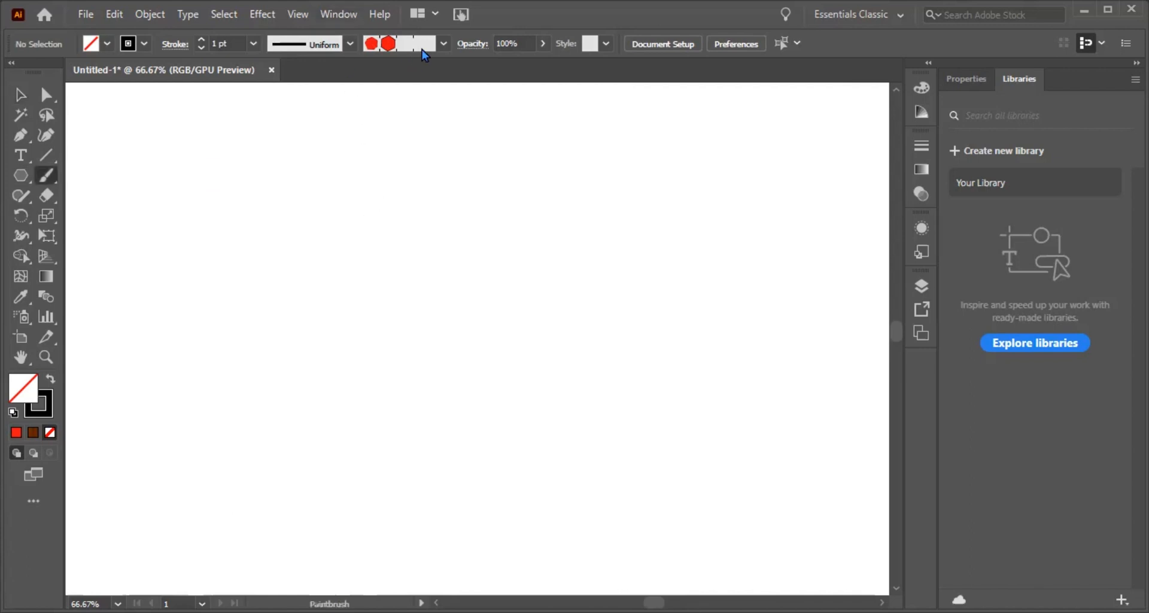
{"action": "left_click", "coordinate": [443, 44]}
{"action": "left_click_drag", "start_coordinate": [439, 132], "coordinate": [439, 84]}
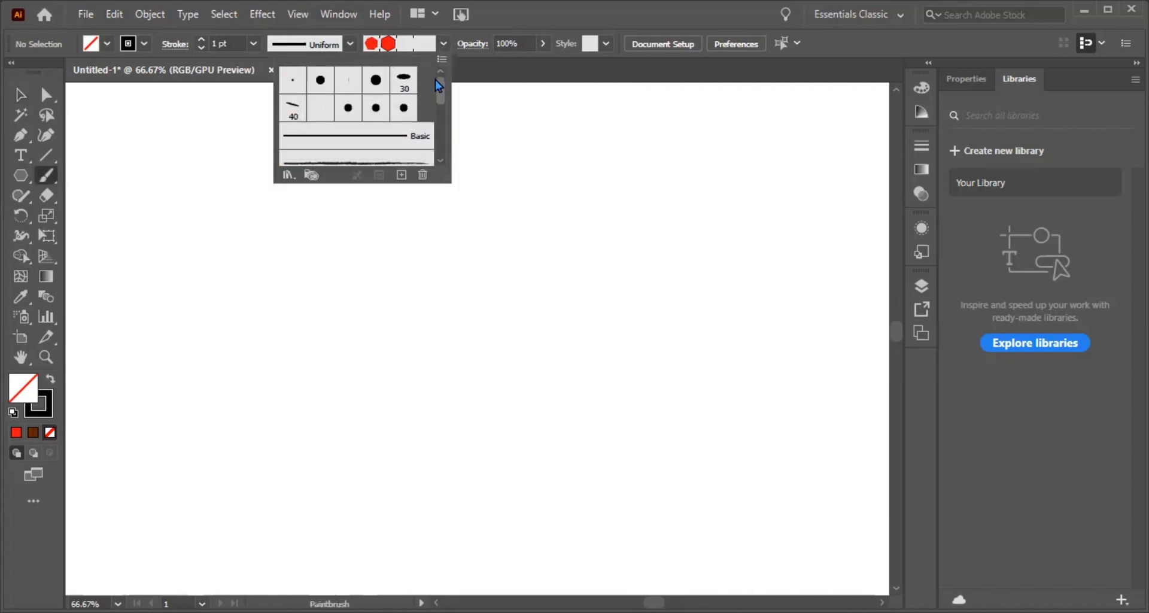
{"action": "left_click", "coordinate": [375, 84]}
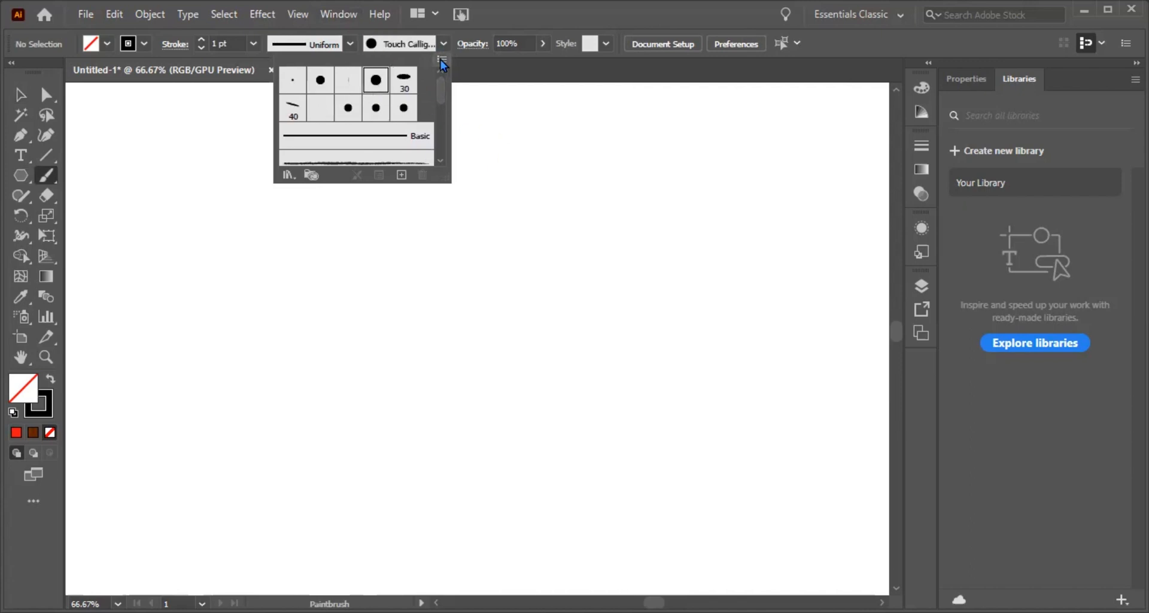
{"action": "left_click", "coordinate": [507, 224]}
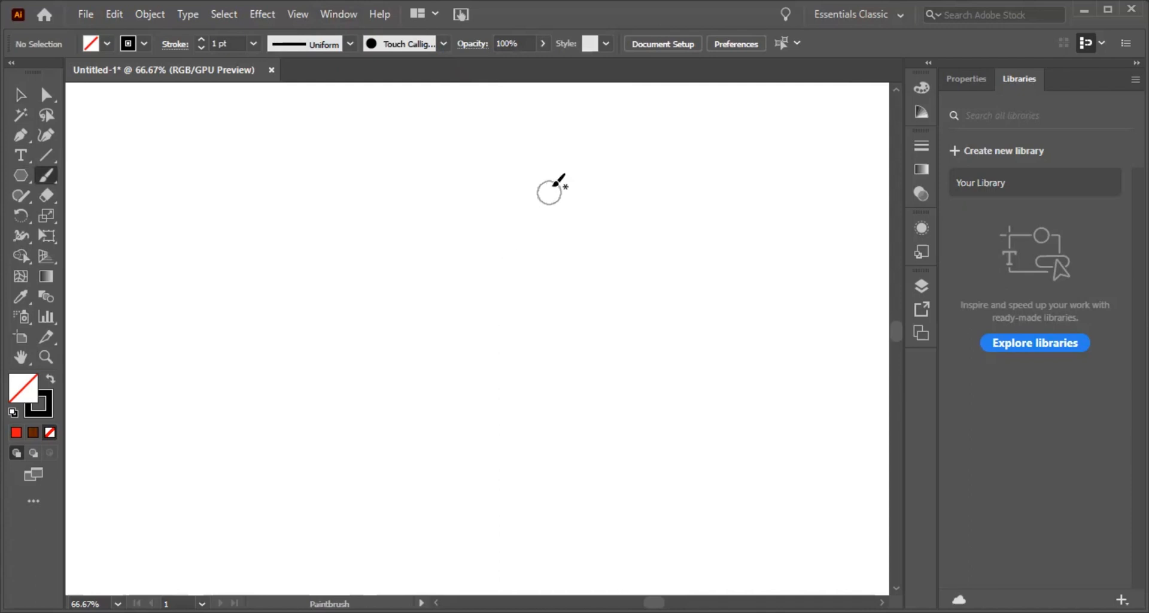
{"action": "mouse_move", "coordinate": [555, 172]}
{"action": "left_mouse_down"}
{"action": "mouse_move", "coordinate": [504, 258]}
{"action": "mouse_move", "coordinate": [381, 363]}
{"action": "left_mouse_up"}
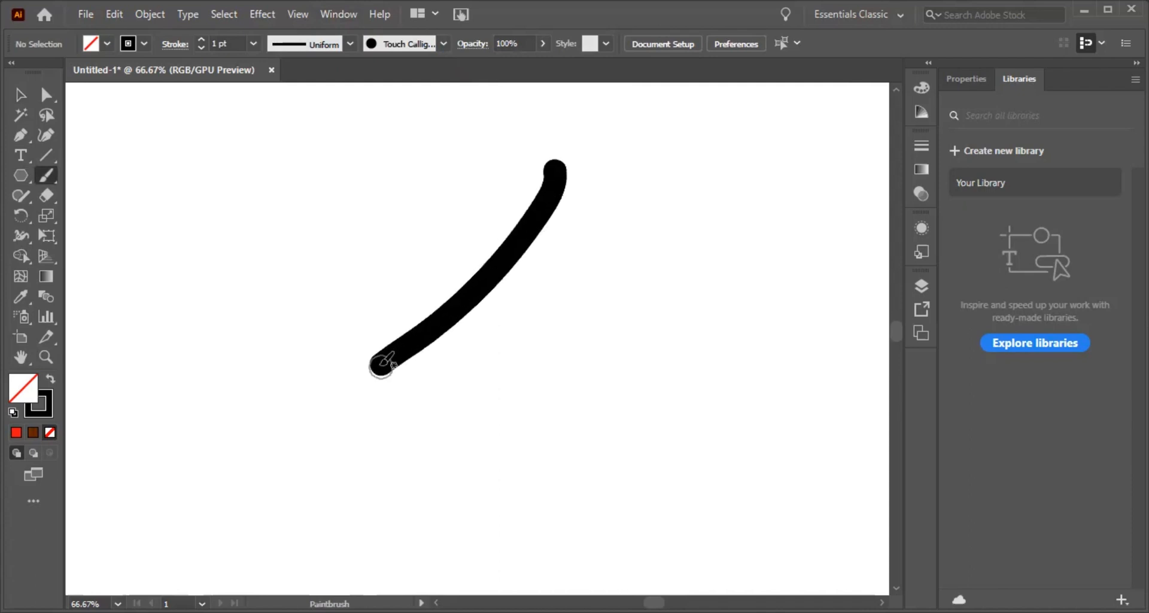
Step: Paint a similar diagonal stroke to the right of the first one with the Blob Brush tool
{"action": "left_click", "coordinate": [46, 175]}
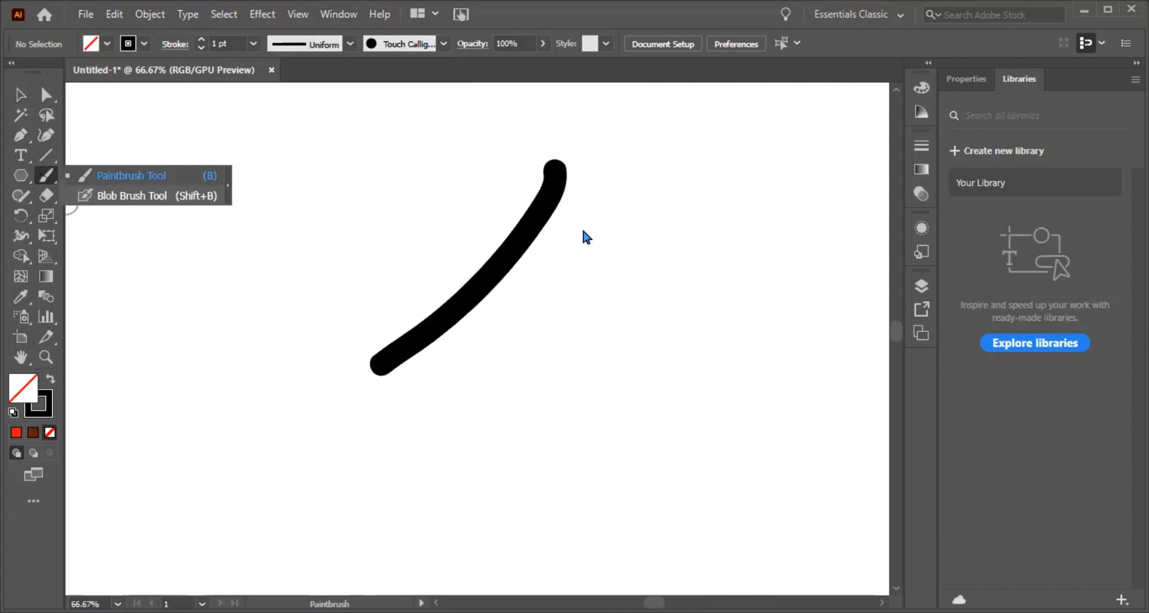
{"action": "key", "text": "shift+b"}
{"action": "mouse_move", "coordinate": [659, 203]}
{"action": "left_mouse_down"}
{"action": "mouse_move", "coordinate": [616, 288]}
{"action": "mouse_move", "coordinate": [509, 418]}
{"action": "left_mouse_up"}
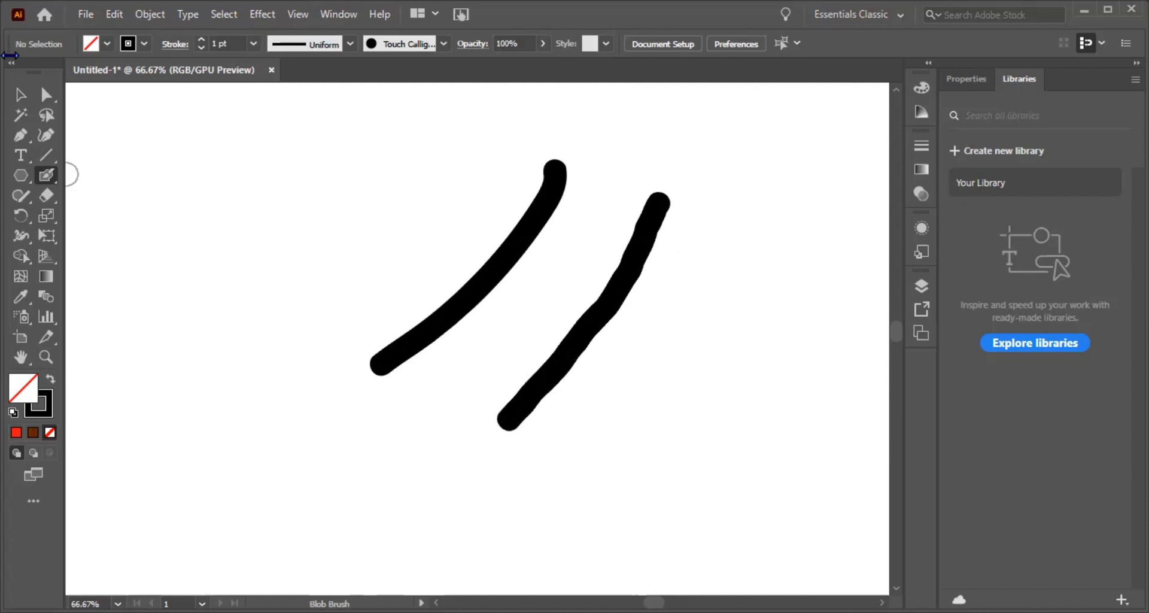
Step: Select the Paintbrush stroke with the Direct Selection tool to examine its path and anchor points up close
{"action": "key", "text": "ctrl+plus"}
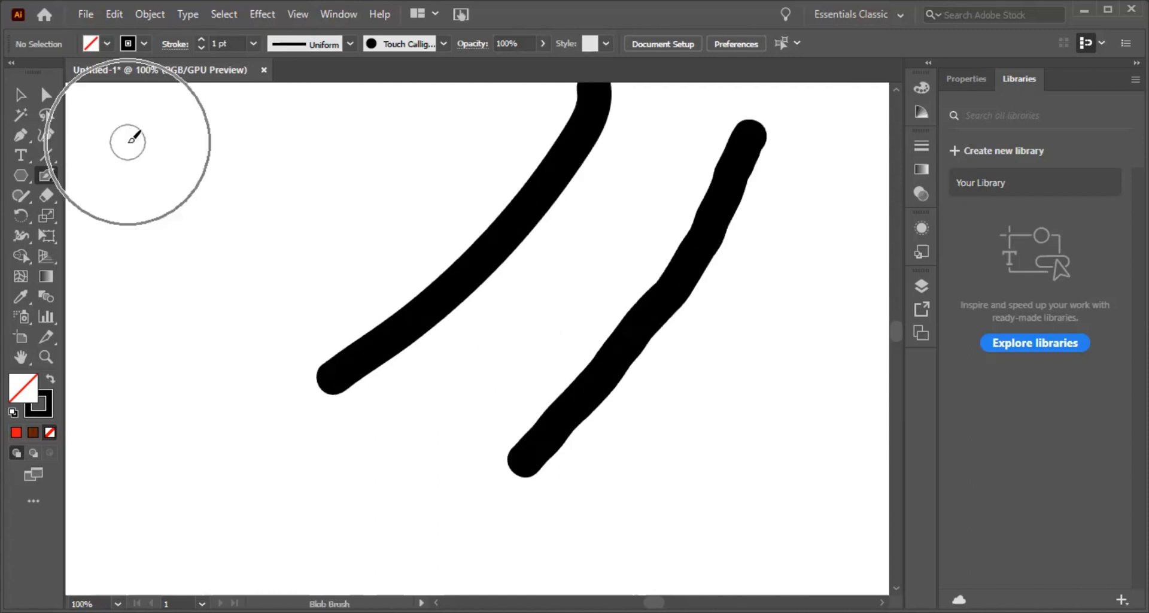
{"action": "scroll", "coordinate": [380, 347], "scroll_direction": "up", "scroll_amount": 3}
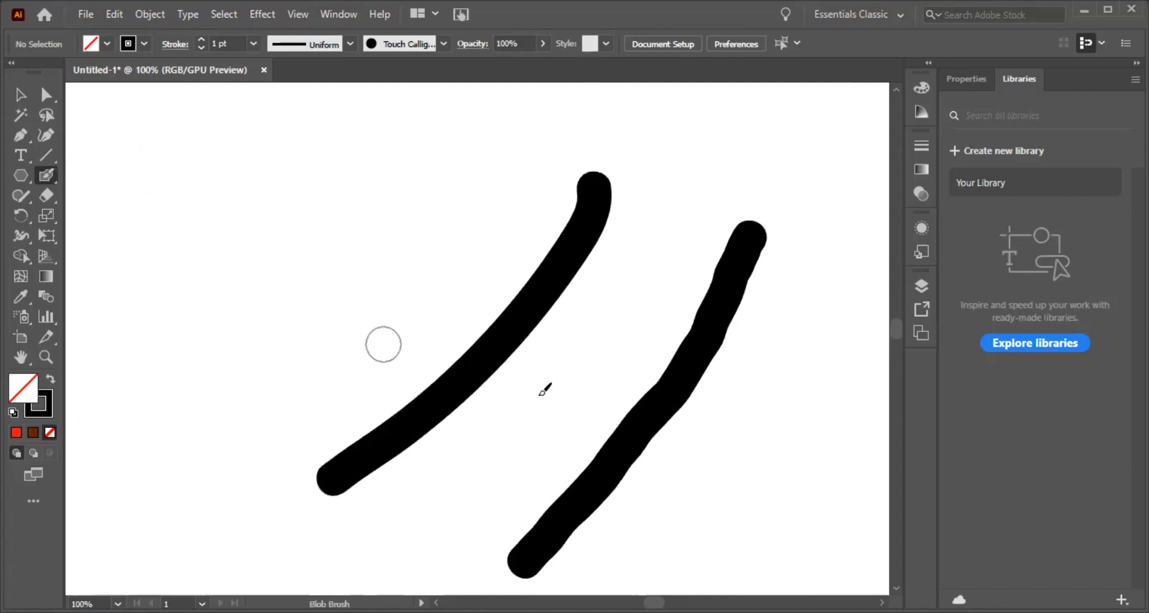
{"action": "left_click", "coordinate": [46, 100]}
{"action": "left_click", "coordinate": [534, 297]}
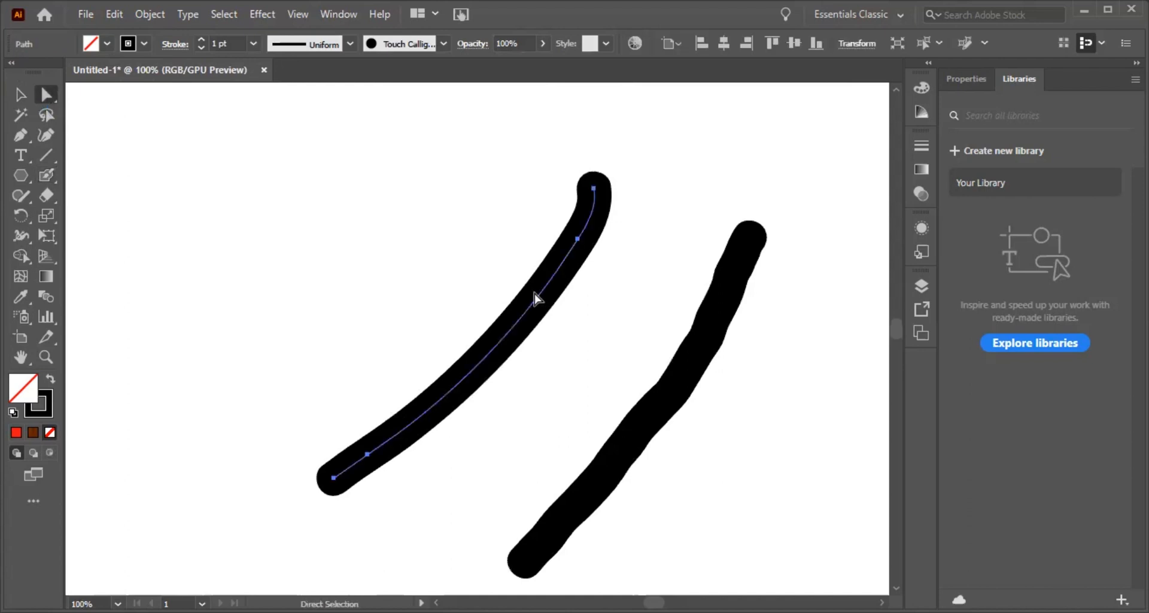
{"action": "scroll", "coordinate": [534, 297], "scroll_direction": "down", "scroll_amount": 1}
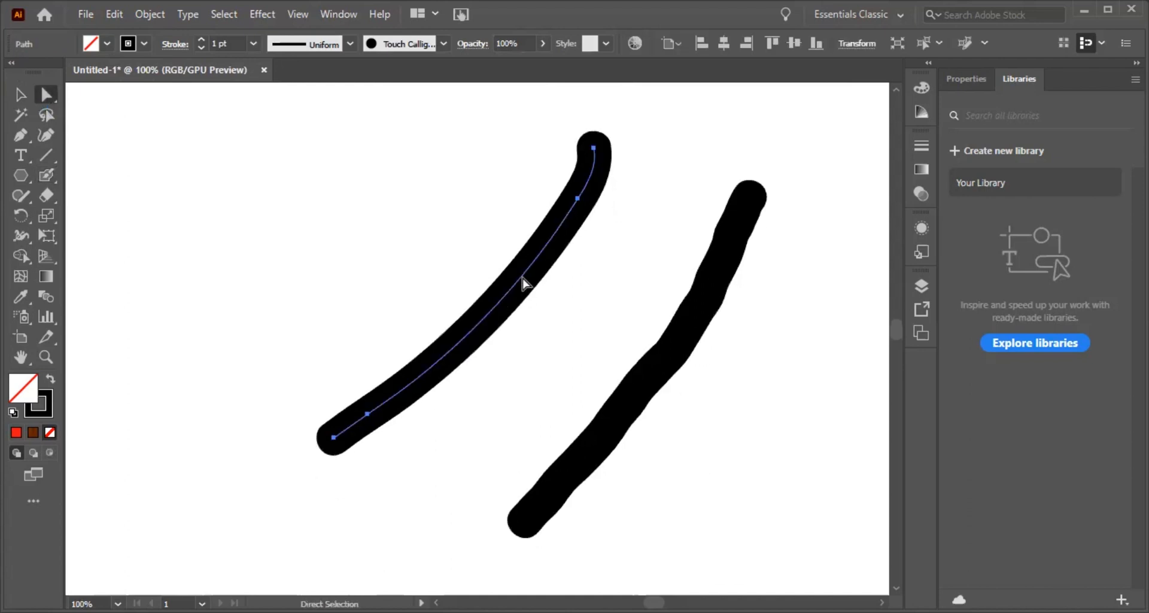
Step: Move the whole Paintbrush stroke toward the upper left, away from the Blob Brush stroke
{"action": "scroll", "coordinate": [519, 283], "scroll_direction": "down", "scroll_amount": 1}
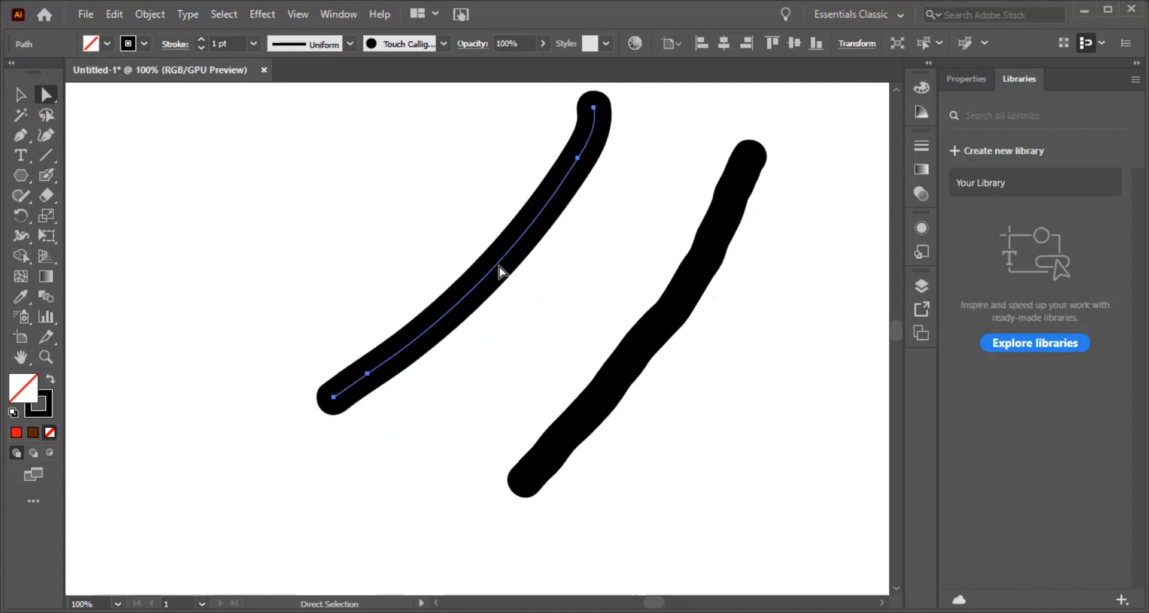
{"action": "left_click_drag", "start_coordinate": [497, 264], "coordinate": [397, 237]}
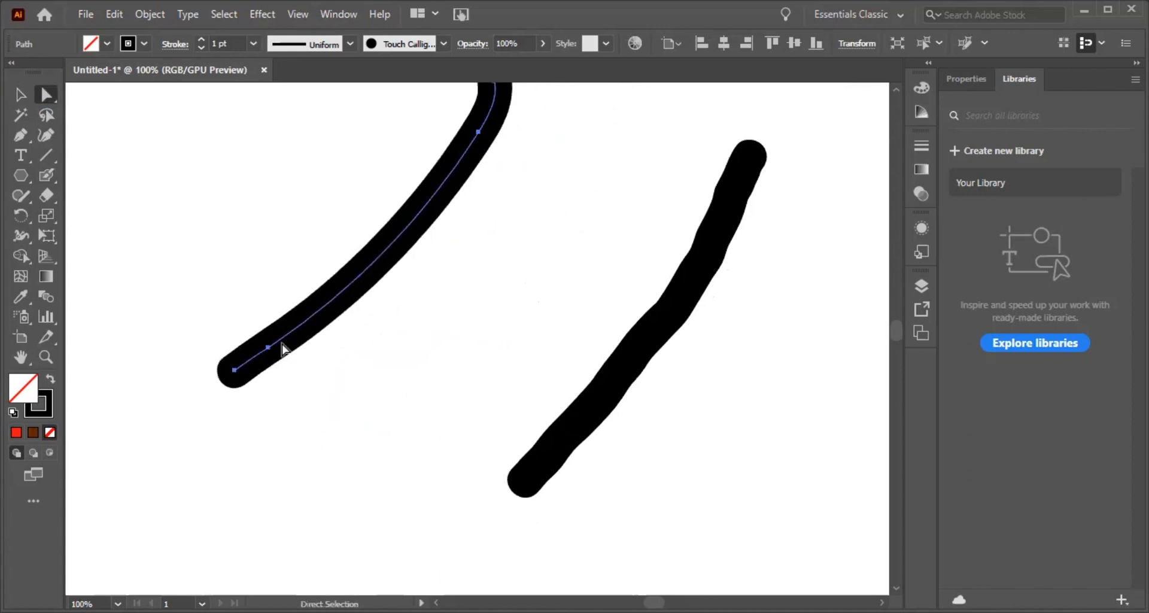
{"action": "left_click_drag", "start_coordinate": [238, 378], "coordinate": [255, 366]}
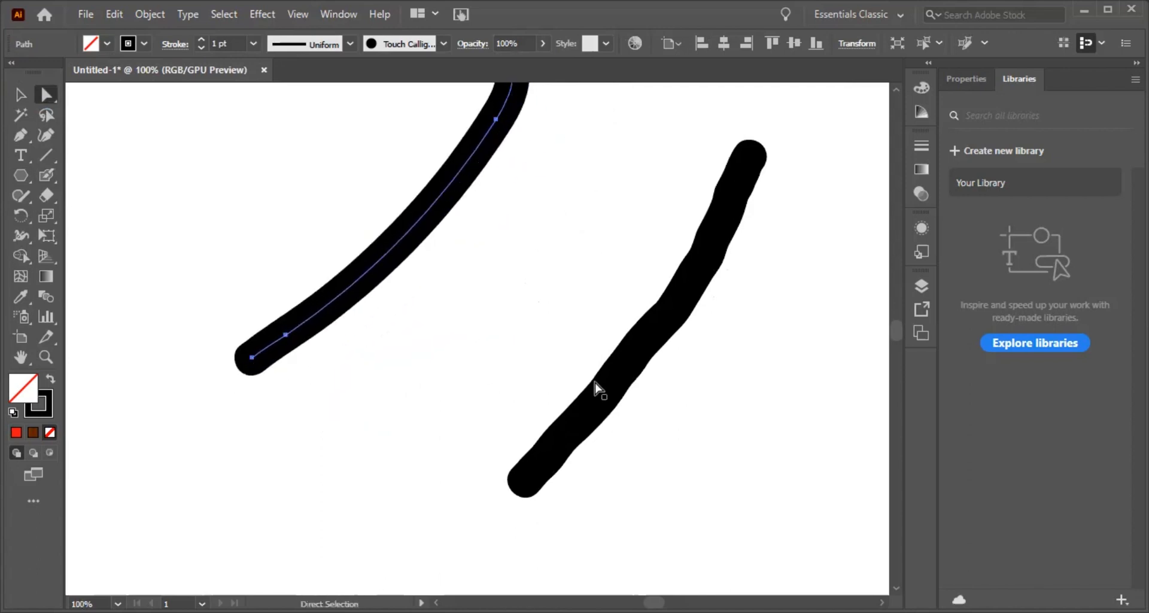
Step: Shift the Blob Brush stroke up and to the left, and pull several of its outline anchor points outward into spikes
{"action": "left_click", "coordinate": [642, 331]}
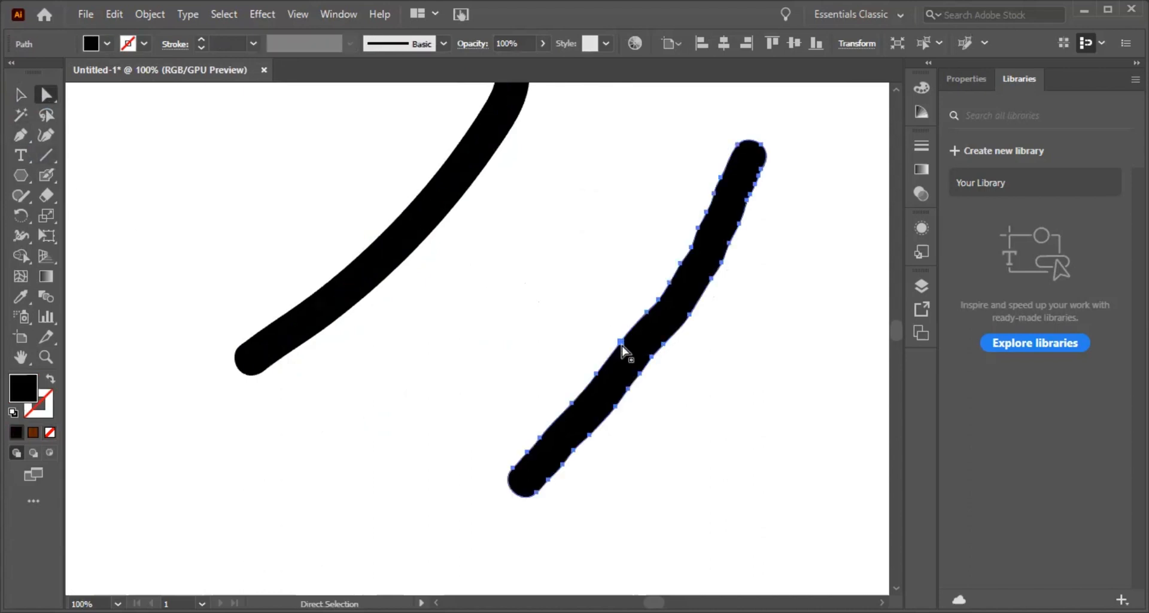
{"action": "mouse_move", "coordinate": [622, 345]}
{"action": "left_mouse_down"}
{"action": "mouse_move", "coordinate": [546, 317]}
{"action": "mouse_move", "coordinate": [586, 307]}
{"action": "left_mouse_up"}
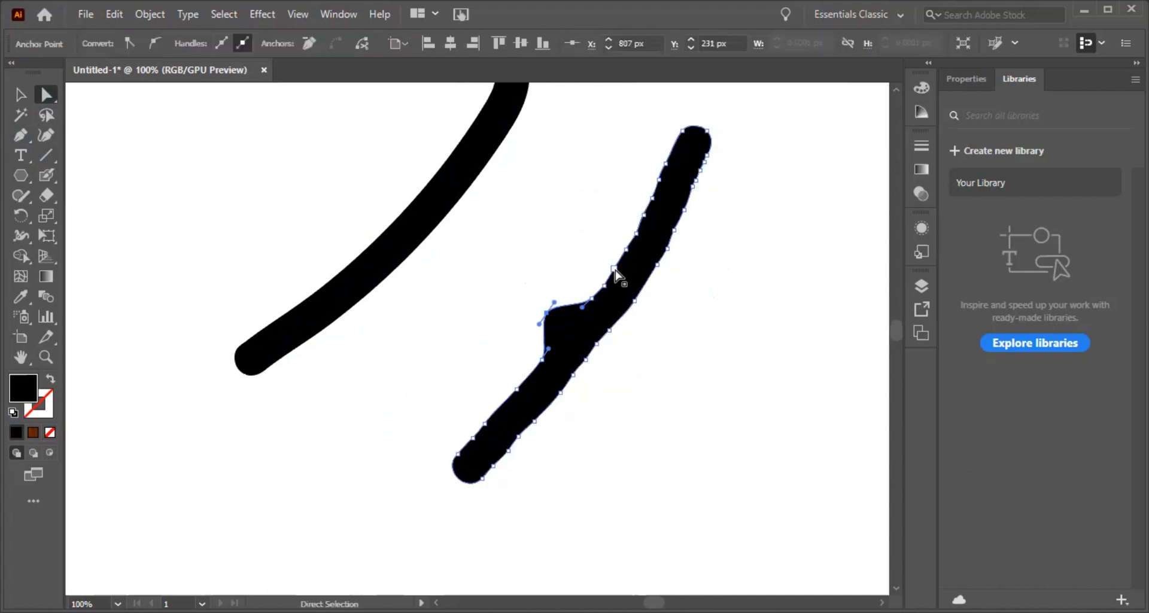
{"action": "left_click_drag", "start_coordinate": [614, 269], "coordinate": [588, 237]}
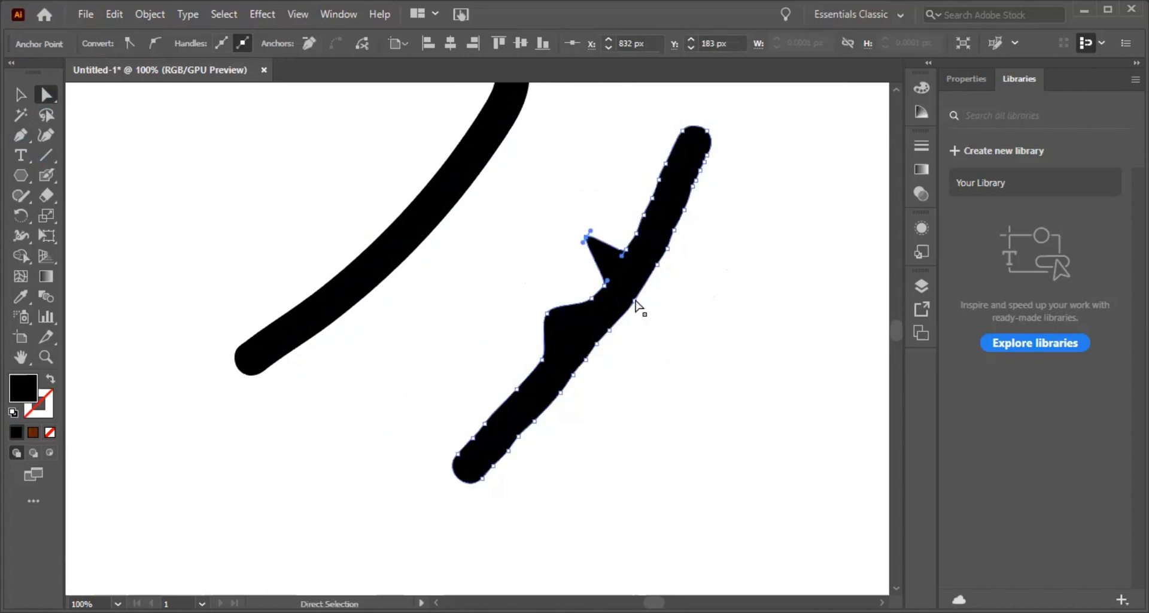
{"action": "left_click", "coordinate": [636, 308]}
{"action": "left_click_drag", "start_coordinate": [637, 307], "coordinate": [658, 364]}
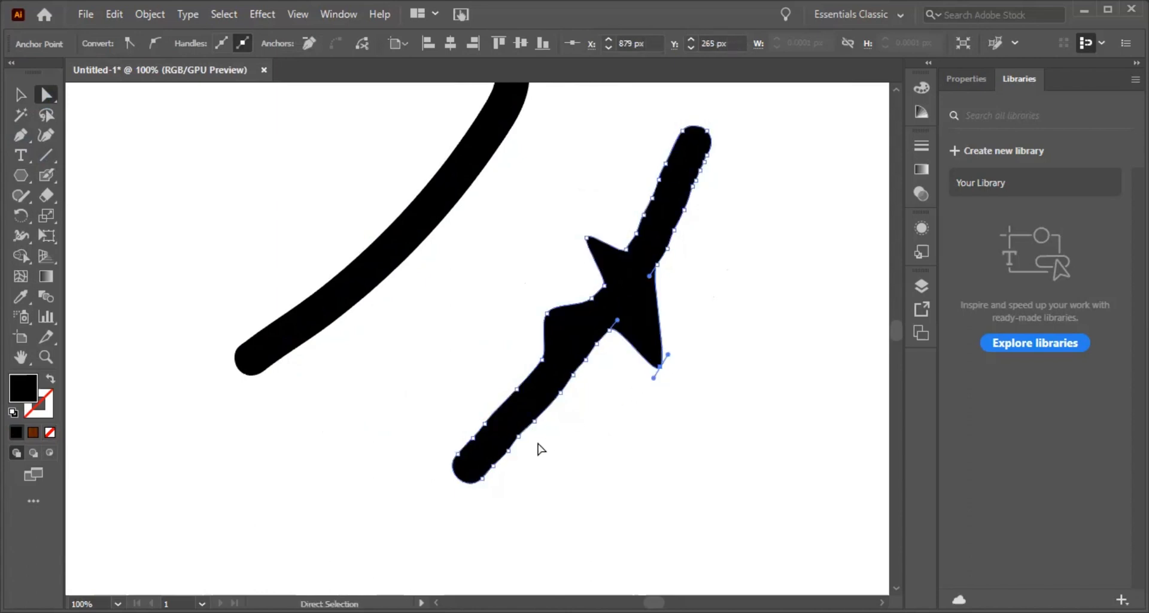
{"action": "left_click", "coordinate": [506, 484]}
{"action": "left_click_drag", "start_coordinate": [506, 495], "coordinate": [498, 512]}
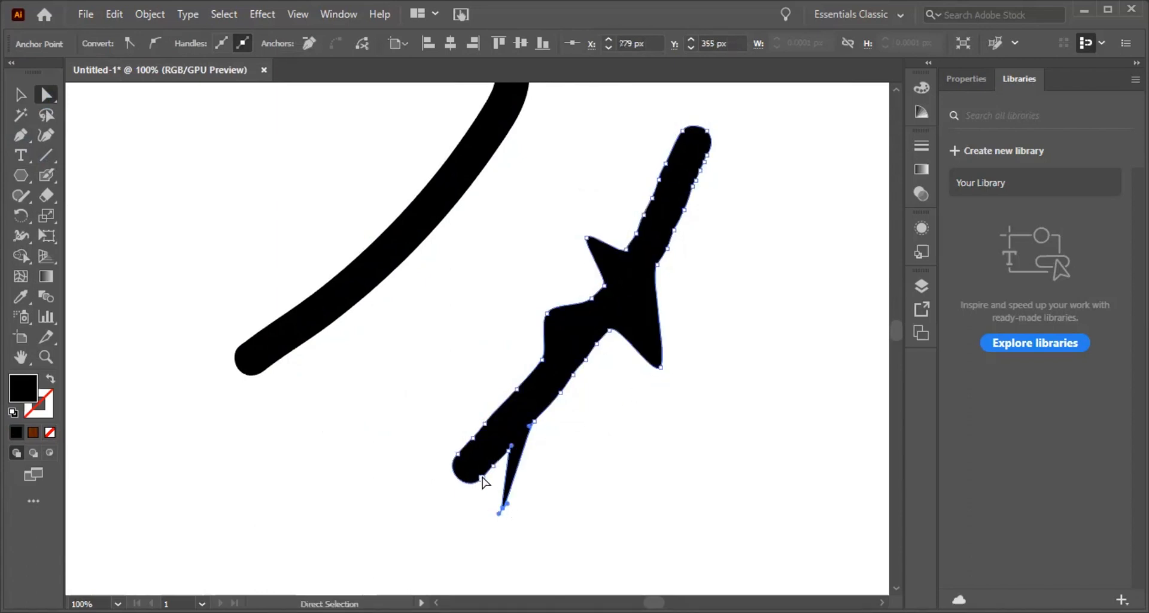
Step: Activate the Blob Brush tool and delete both strokes from the canvas
{"action": "scroll", "coordinate": [601, 412], "scroll_direction": "up", "scroll_amount": 1}
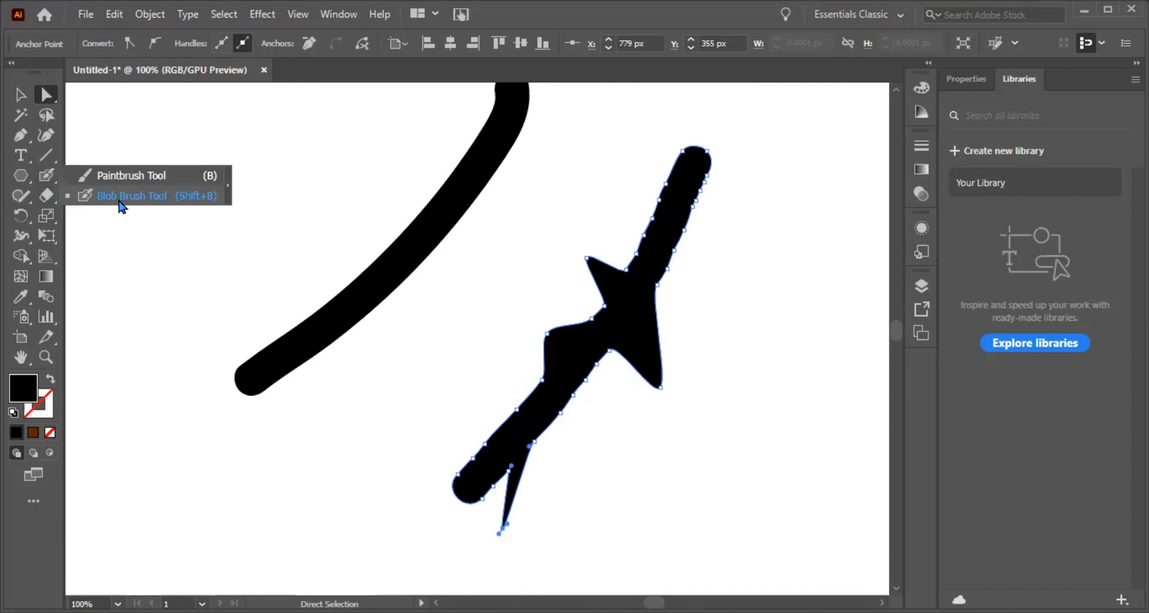
{"action": "left_click", "coordinate": [119, 200]}
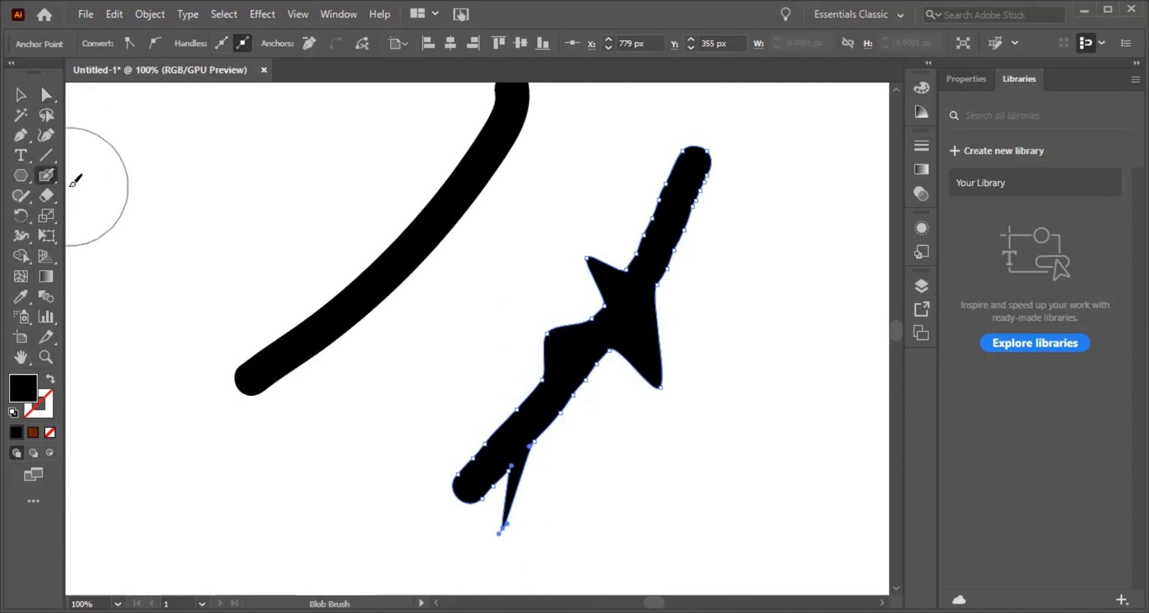
{"action": "key", "text": "ctrl+a"}
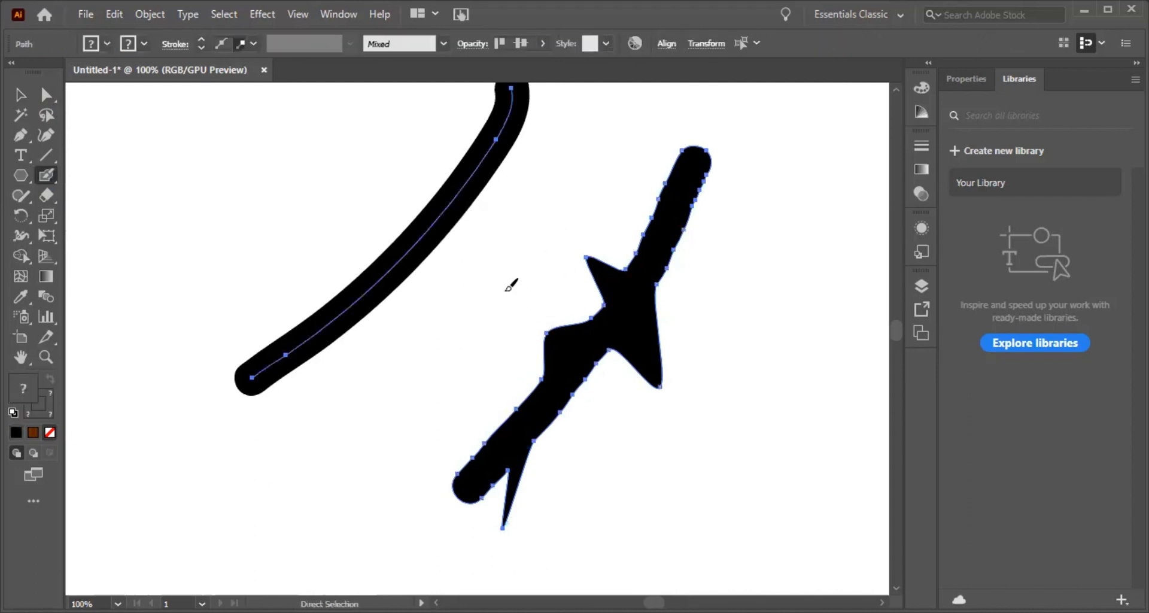
{"action": "key", "text": "Delete"}
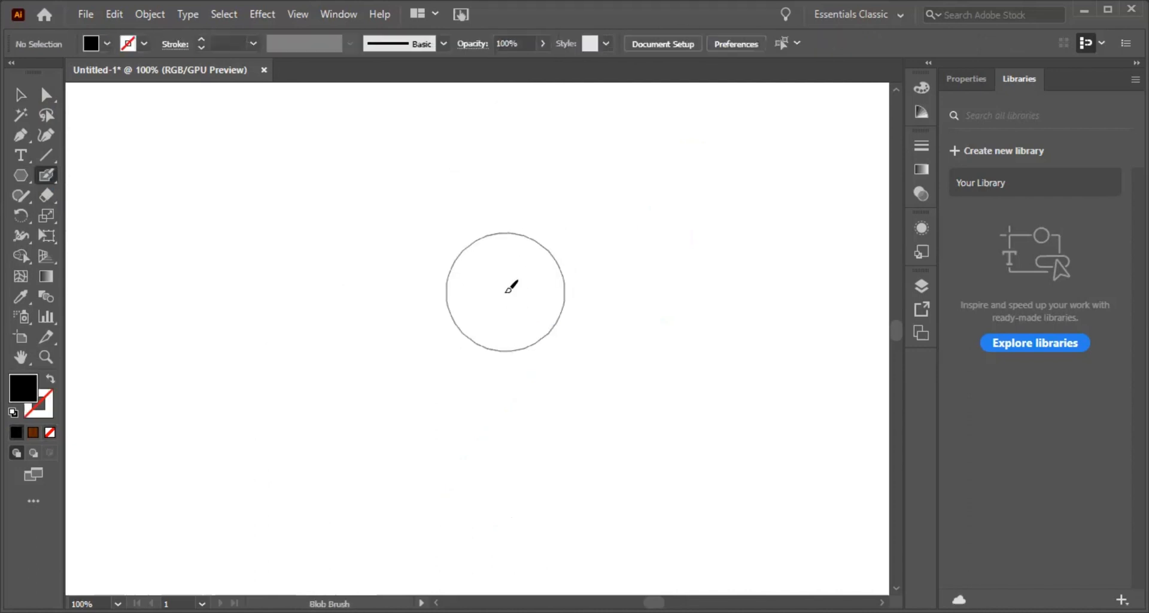
Step: Accept the Blob Brush options with a 75 pt size and paint a thick diagonal stroke across the canvas
{"action": "double_click", "coordinate": [47, 177]}
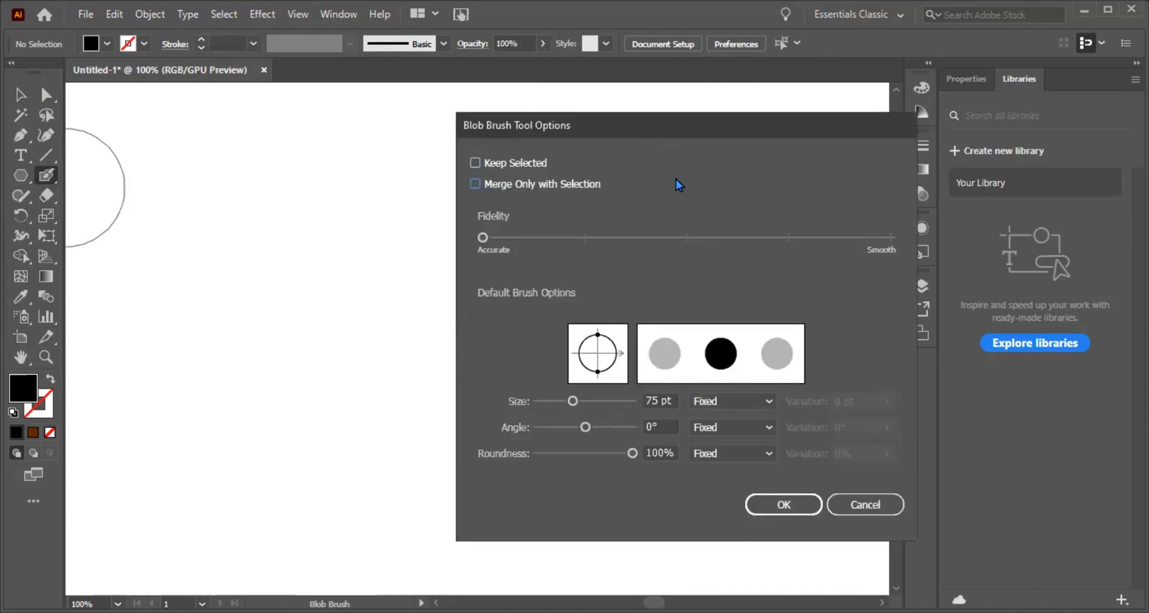
{"action": "left_click", "coordinate": [774, 503]}
{"action": "left_click_drag", "start_coordinate": [566, 183], "coordinate": [499, 221]}
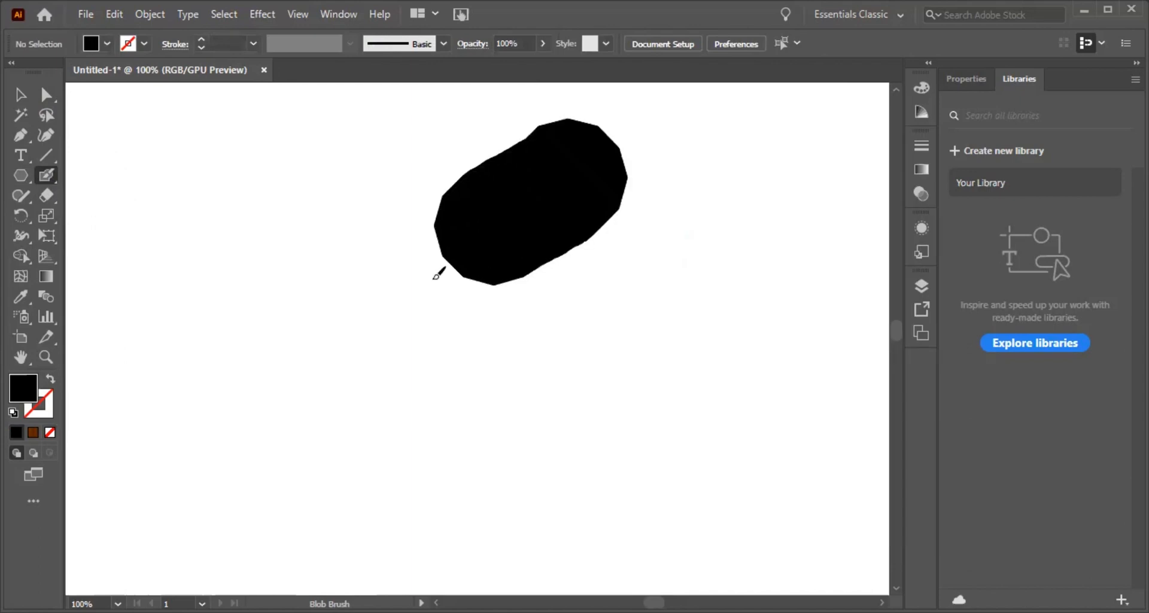
{"action": "left_click_drag", "start_coordinate": [439, 273], "coordinate": [293, 380]}
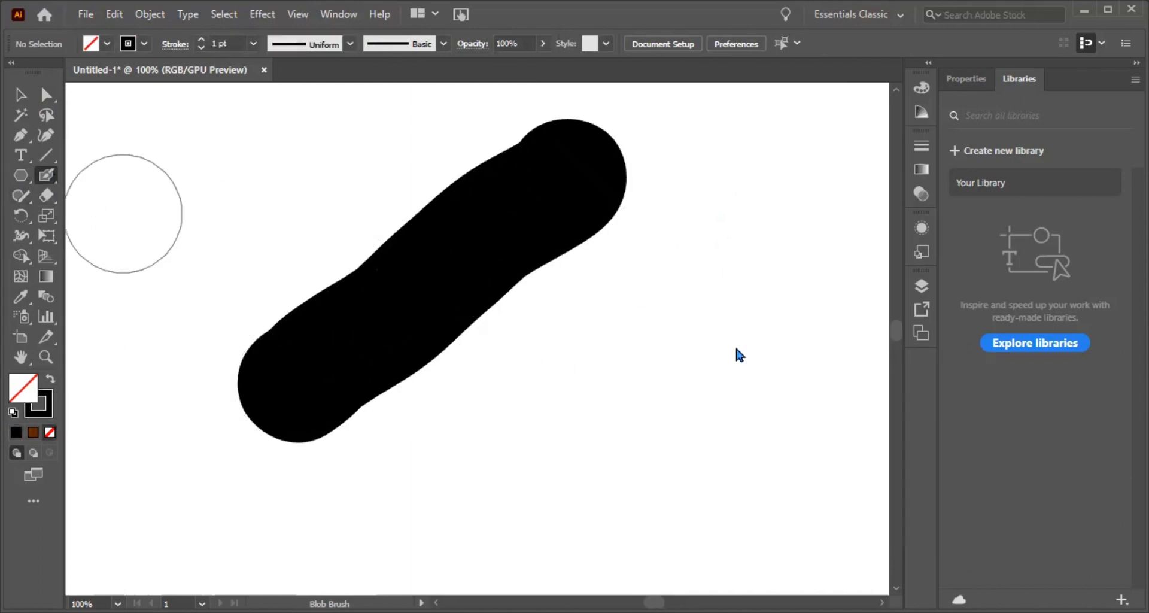
Step: Enable Keep Selected in the Blob Brush options and paint a second thick diagonal stroke to the right of the first
{"action": "key", "text": "Return"}
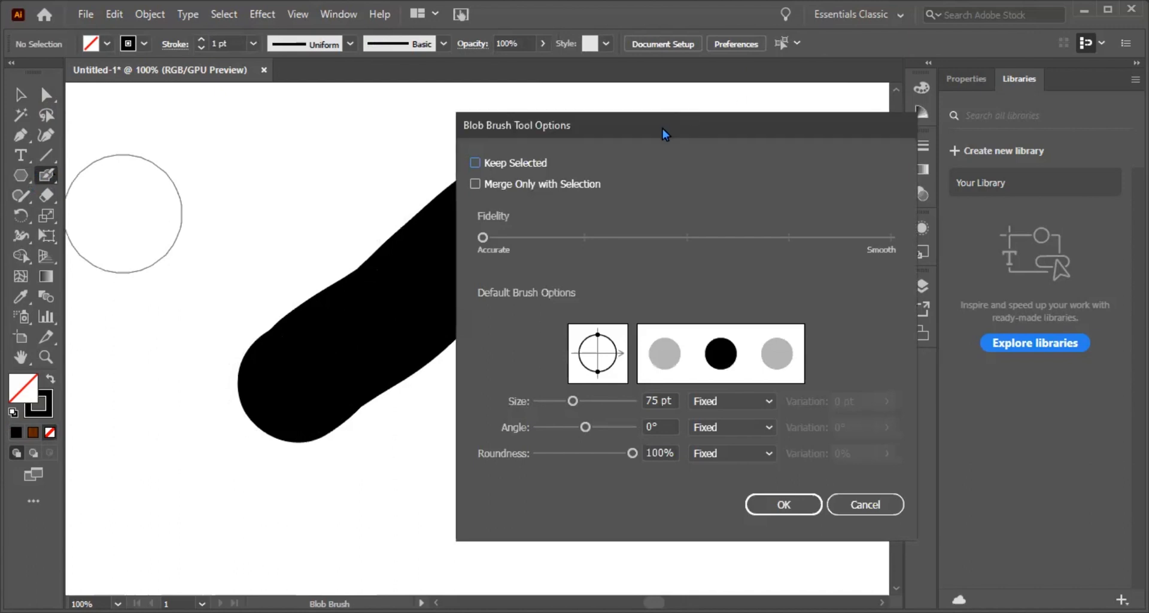
{"action": "left_click_drag", "start_coordinate": [680, 131], "coordinate": [792, 114]}
{"action": "left_click", "coordinate": [587, 146]}
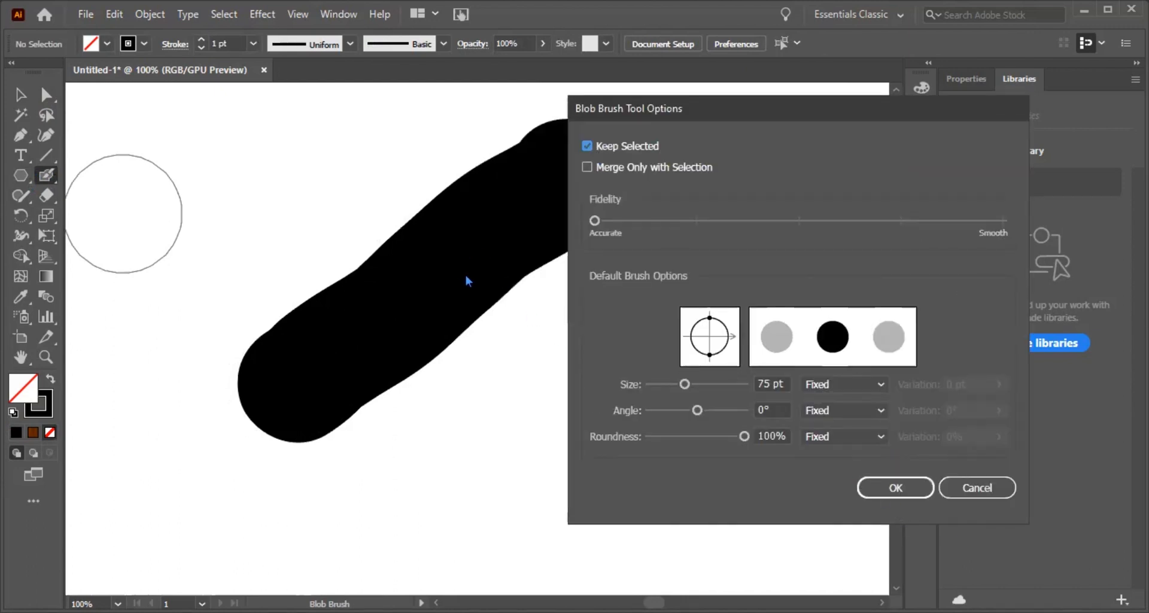
{"action": "left_click", "coordinate": [894, 487]}
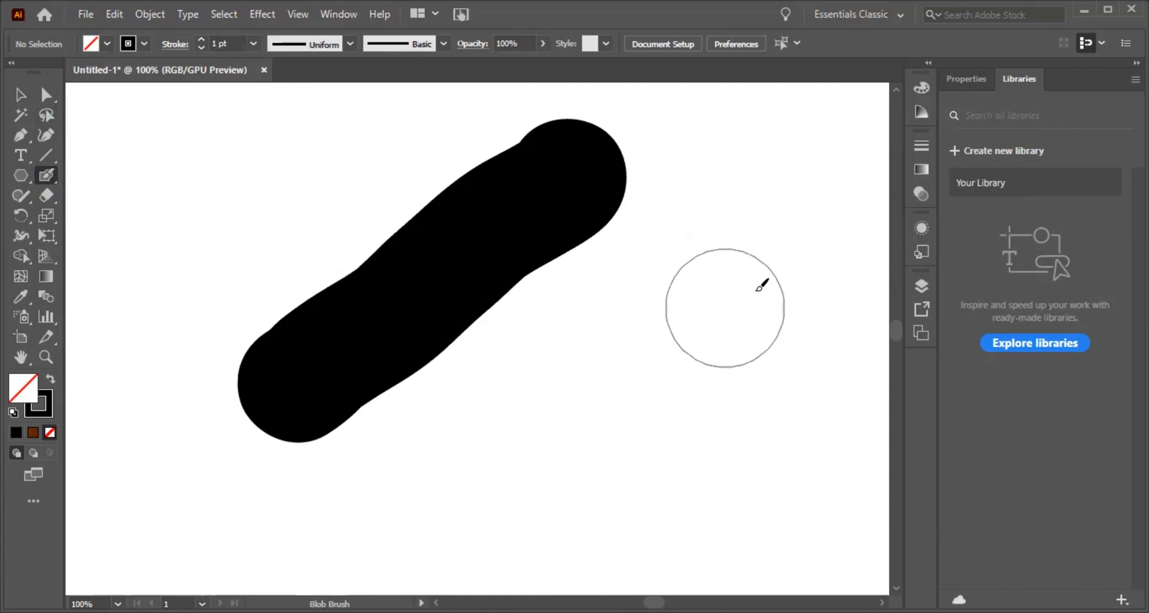
{"action": "left_click_drag", "start_coordinate": [761, 285], "coordinate": [541, 476]}
{"action": "scroll", "coordinate": [564, 410], "scroll_direction": "down", "scroll_amount": 3}
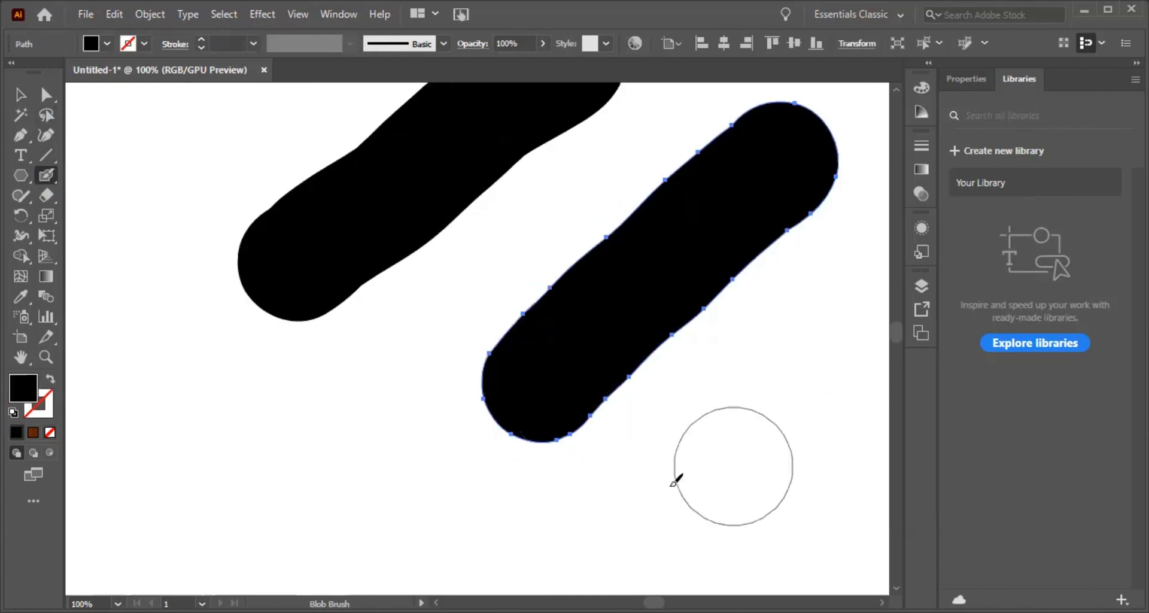
{"action": "scroll", "coordinate": [675, 481], "scroll_direction": "up", "scroll_amount": 2}
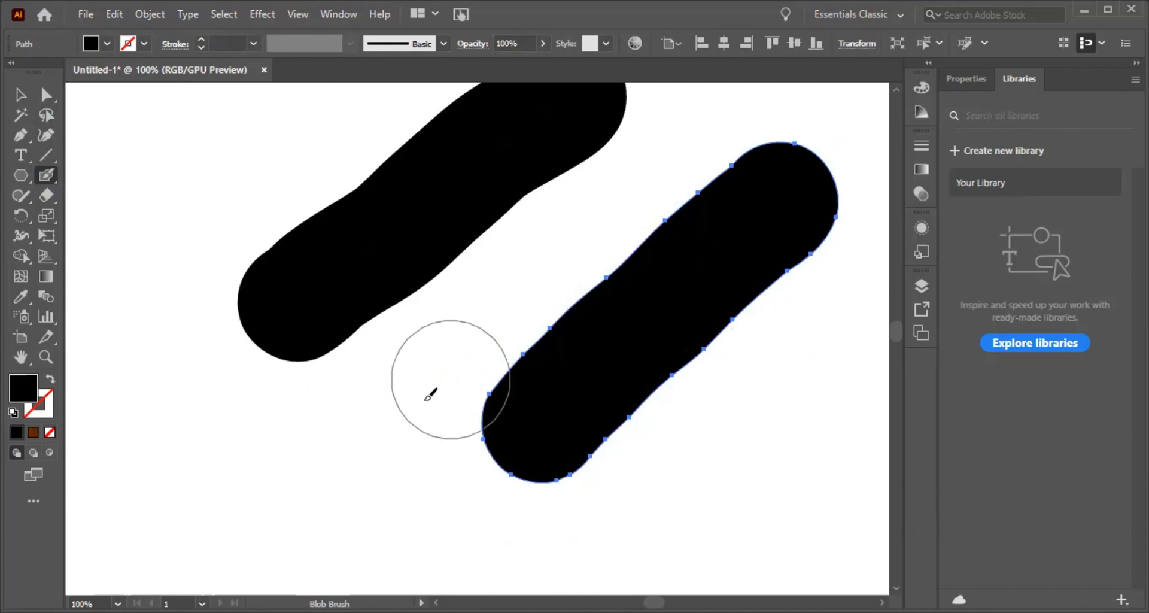
Step: Clear the canvas and set the Blob Brush options to Merge Only with Selection, with Keep Selected turned off
{"action": "scroll", "coordinate": [430, 394], "scroll_direction": "up", "scroll_amount": 2}
{"action": "key", "text": "ctrl+a"}
{"action": "key", "text": "Delete"}
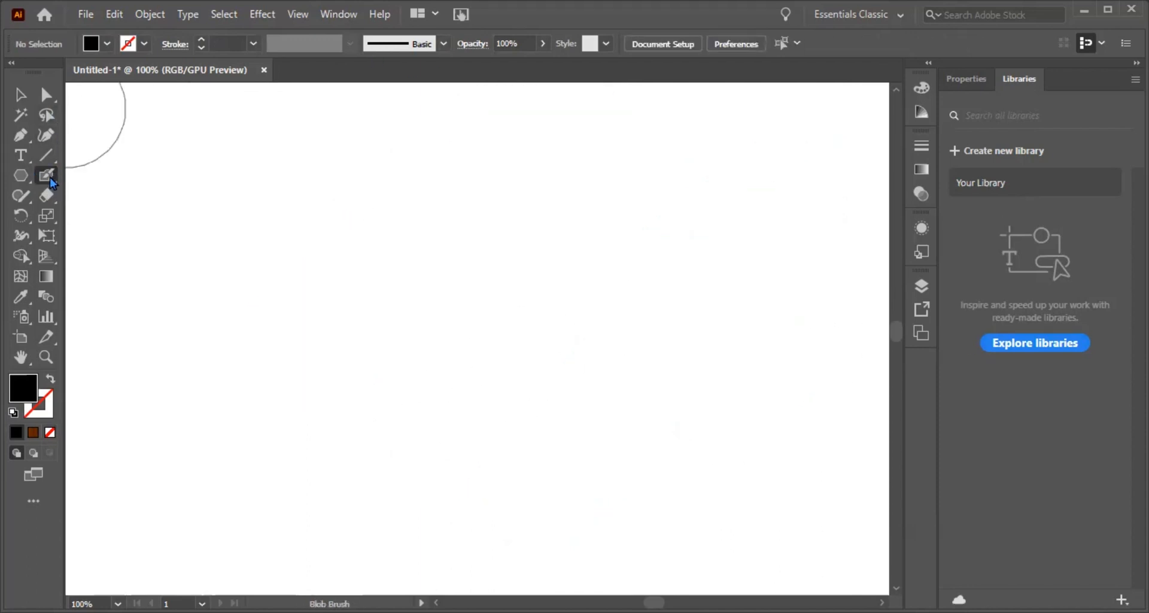
{"action": "key", "text": "Return"}
{"action": "left_click", "coordinate": [587, 147]}
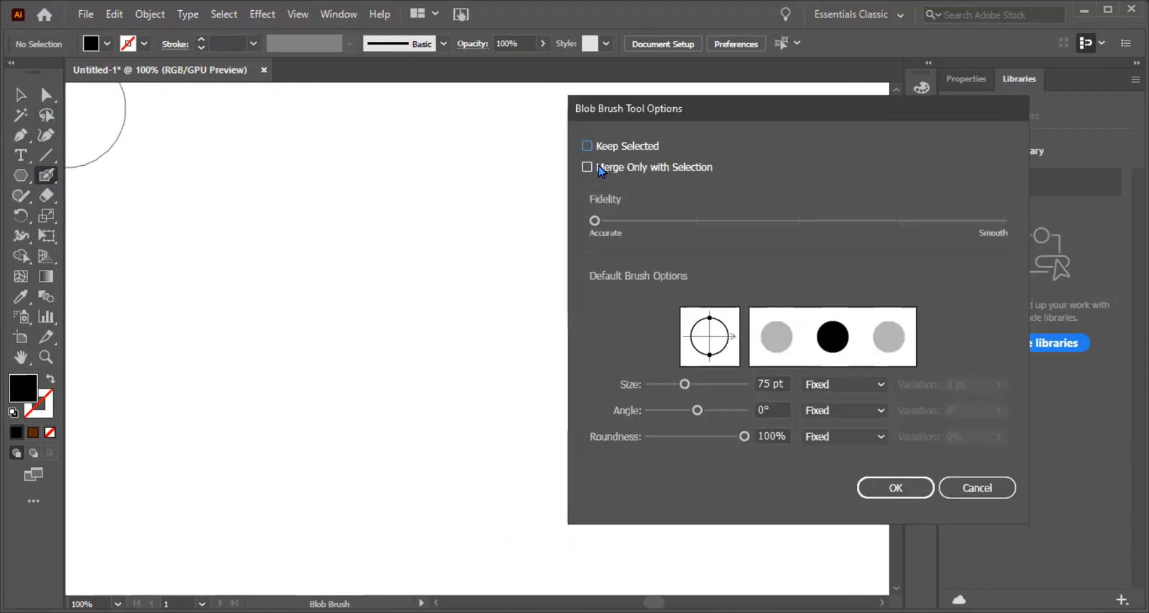
{"action": "left_click", "coordinate": [598, 171]}
{"action": "left_click", "coordinate": [903, 490]}
Step: Paint two roughly parallel diagonal Blob Brush strokes and a crossing stroke that connects them
{"action": "left_click_drag", "start_coordinate": [710, 187], "coordinate": [374, 356]}
{"action": "left_click_drag", "start_coordinate": [515, 259], "coordinate": [629, 419]}
{"action": "left_click_drag", "start_coordinate": [841, 333], "coordinate": [529, 497]}
Step: Pull the connecting stroke and the anchor points around it to the upper left with Direct Selection, and delete all artwork
{"action": "left_click", "coordinate": [46, 95]}
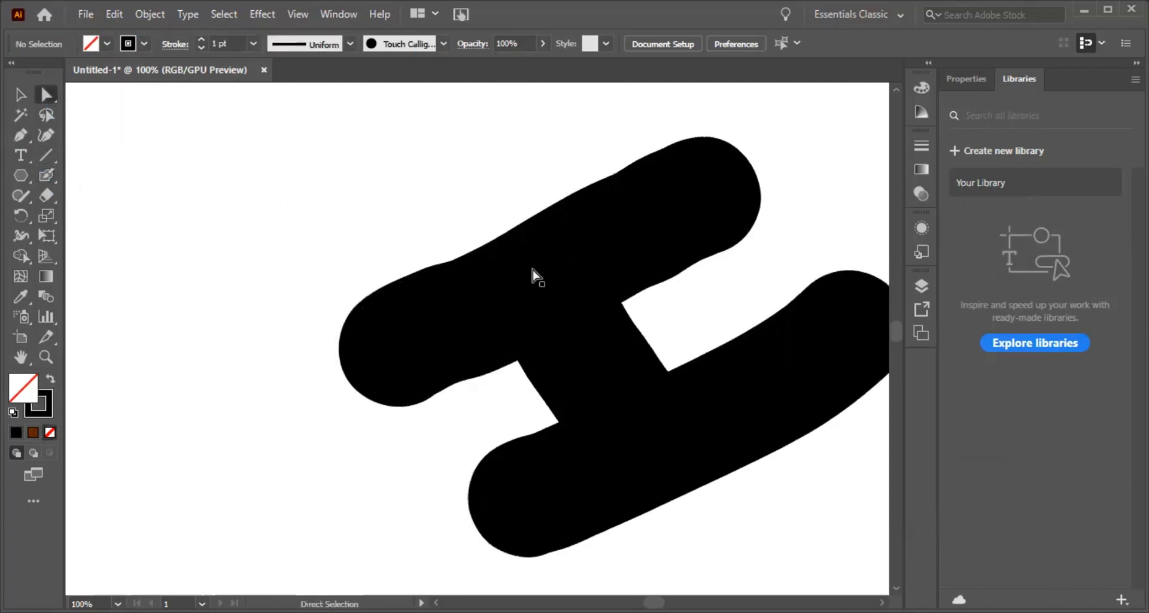
{"action": "left_click_drag", "start_coordinate": [492, 218], "coordinate": [724, 470]}
{"action": "left_click_drag", "start_coordinate": [601, 362], "coordinate": [292, 261]}
{"action": "key", "text": "ctrl+a"}
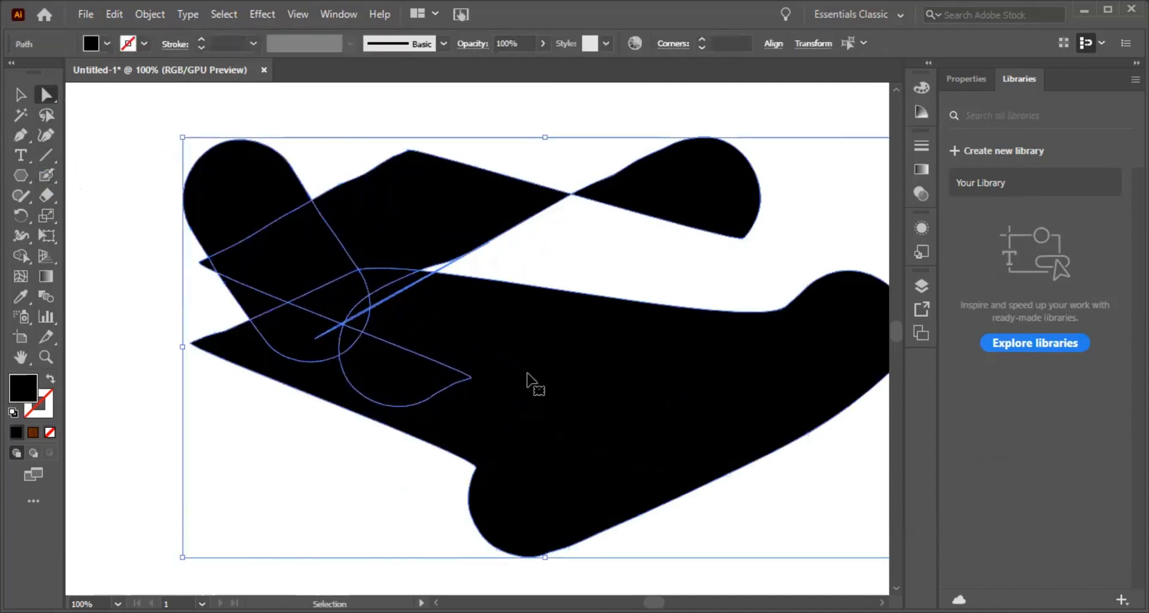
{"action": "key", "text": "Delete"}
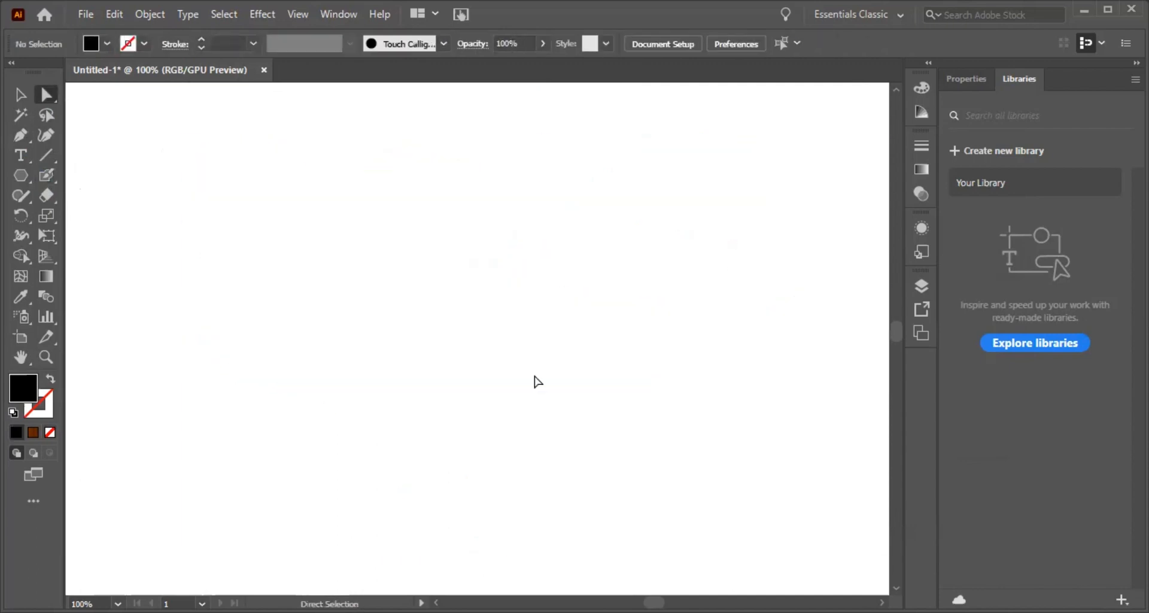
Step: Flatten the Blob Brush tip to 11% roundness in its tool options
{"action": "left_click", "coordinate": [51, 182]}
{"action": "key", "text": "Return"}
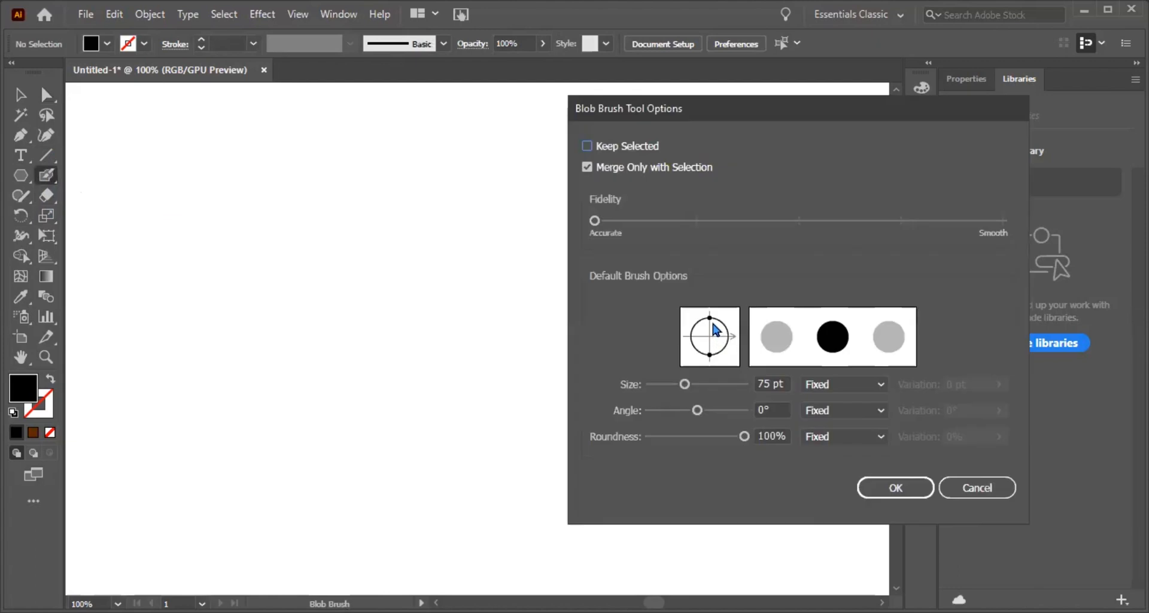
{"action": "left_click_drag", "start_coordinate": [710, 314], "coordinate": [713, 334]}
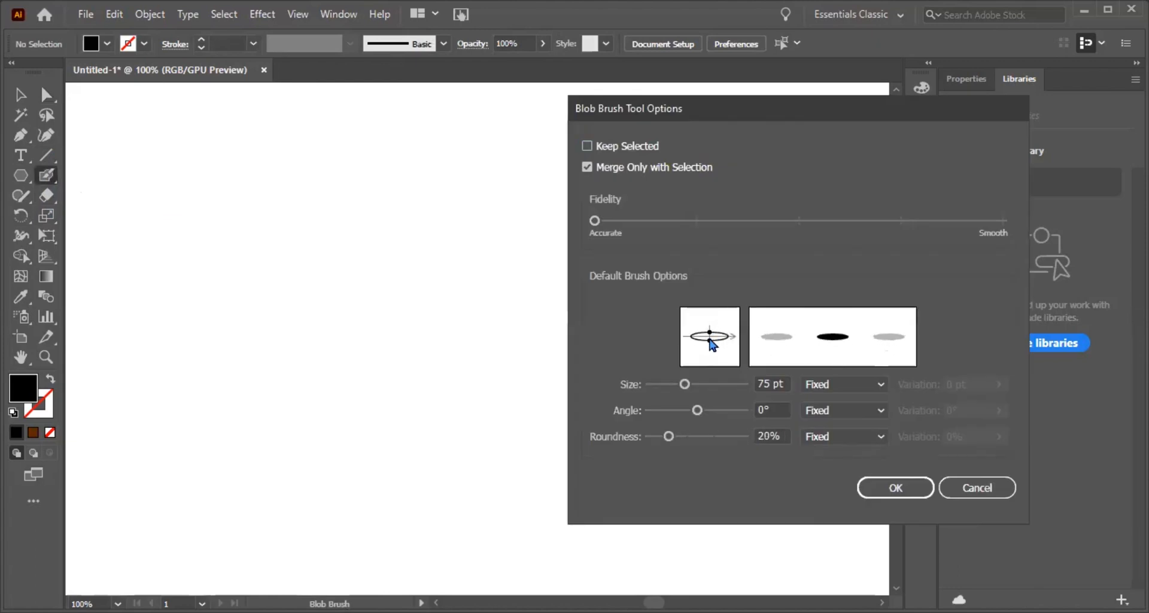
{"action": "mouse_move", "coordinate": [710, 342]}
{"action": "left_mouse_down"}
{"action": "mouse_move", "coordinate": [711, 359]}
{"action": "mouse_move", "coordinate": [712, 343]}
{"action": "left_mouse_up"}
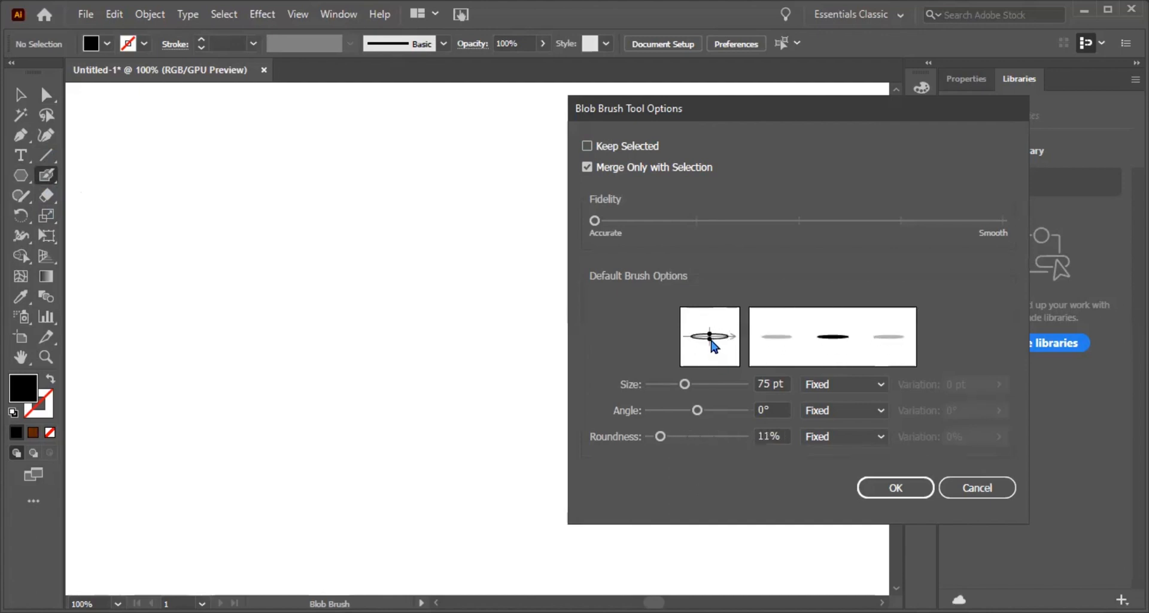
{"action": "left_click", "coordinate": [882, 490]}
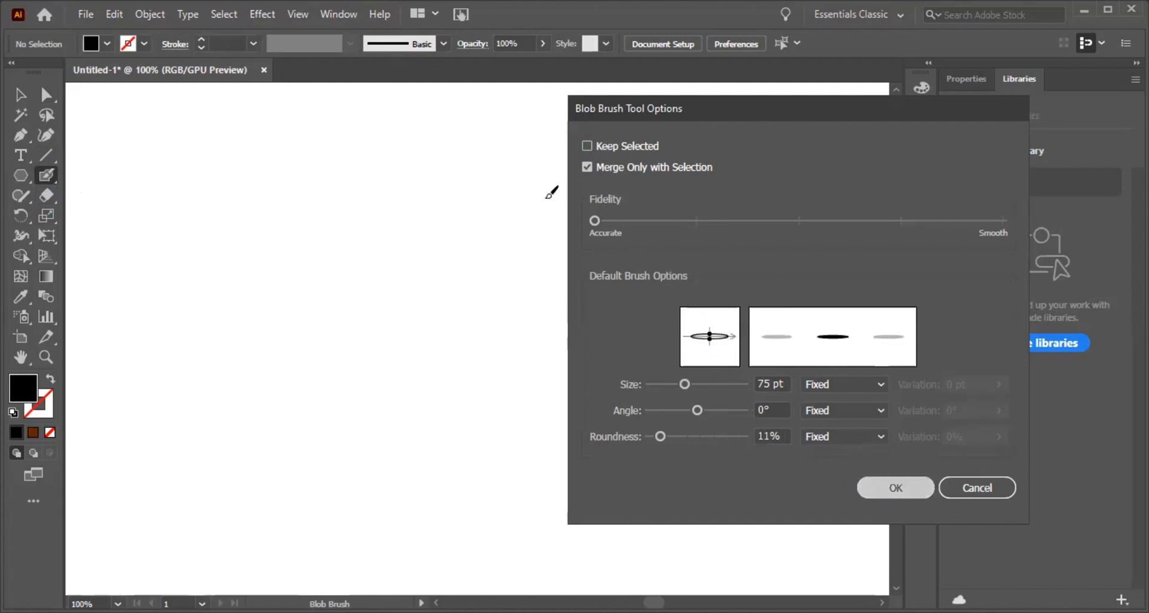
Step: Paint several calligraphic strokes across the canvas with the flattened Blob Brush, and delete them all
{"action": "mouse_move", "coordinate": [579, 178]}
{"action": "left_mouse_down"}
{"action": "mouse_move", "coordinate": [582, 277]}
{"action": "mouse_move", "coordinate": [523, 290]}
{"action": "mouse_move", "coordinate": [477, 328]}
{"action": "mouse_move", "coordinate": [448, 332]}
{"action": "left_mouse_up"}
{"action": "mouse_move", "coordinate": [207, 201]}
{"action": "left_mouse_down"}
{"action": "mouse_move", "coordinate": [228, 159]}
{"action": "mouse_move", "coordinate": [508, 142]}
{"action": "left_mouse_up"}
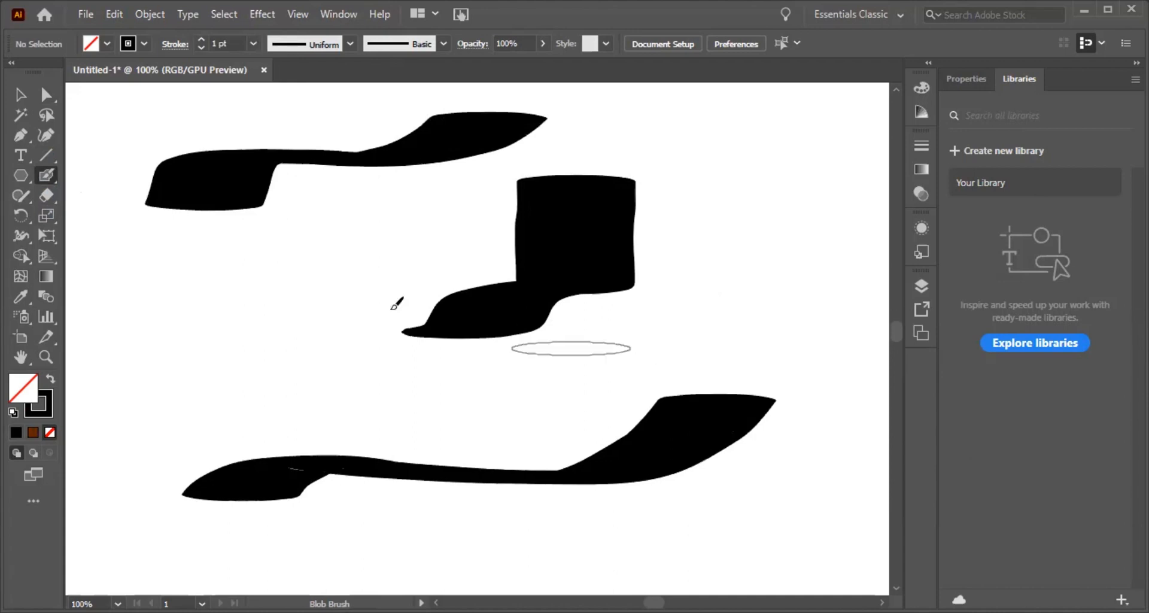
{"action": "key", "text": "ctrl+a"}
{"action": "key", "text": "Delete"}
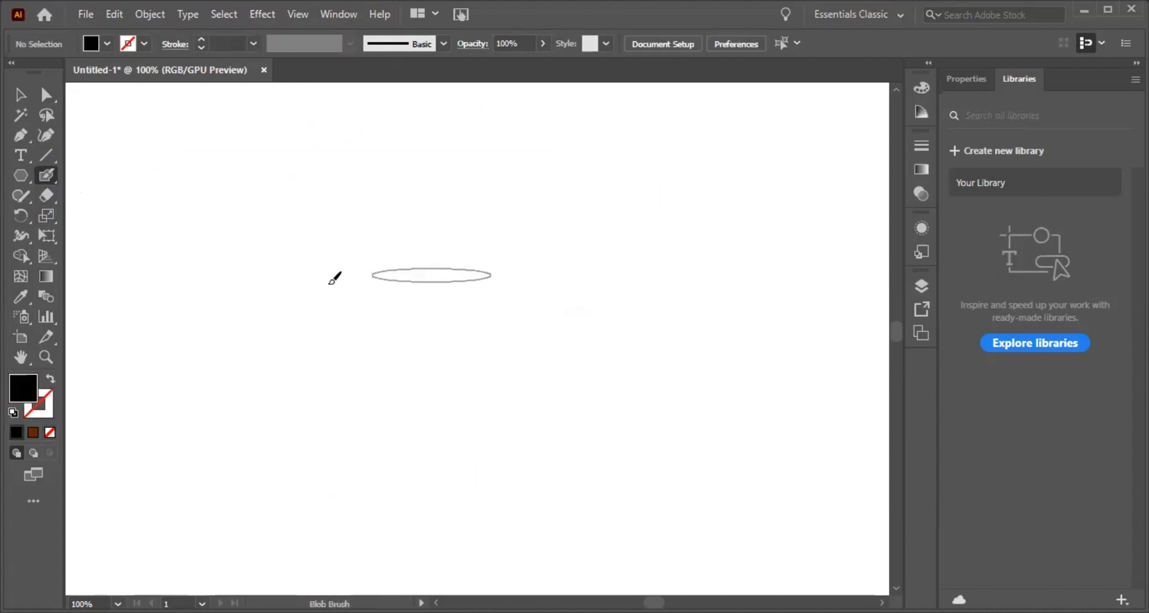
{"action": "right_click", "coordinate": [47, 177]}
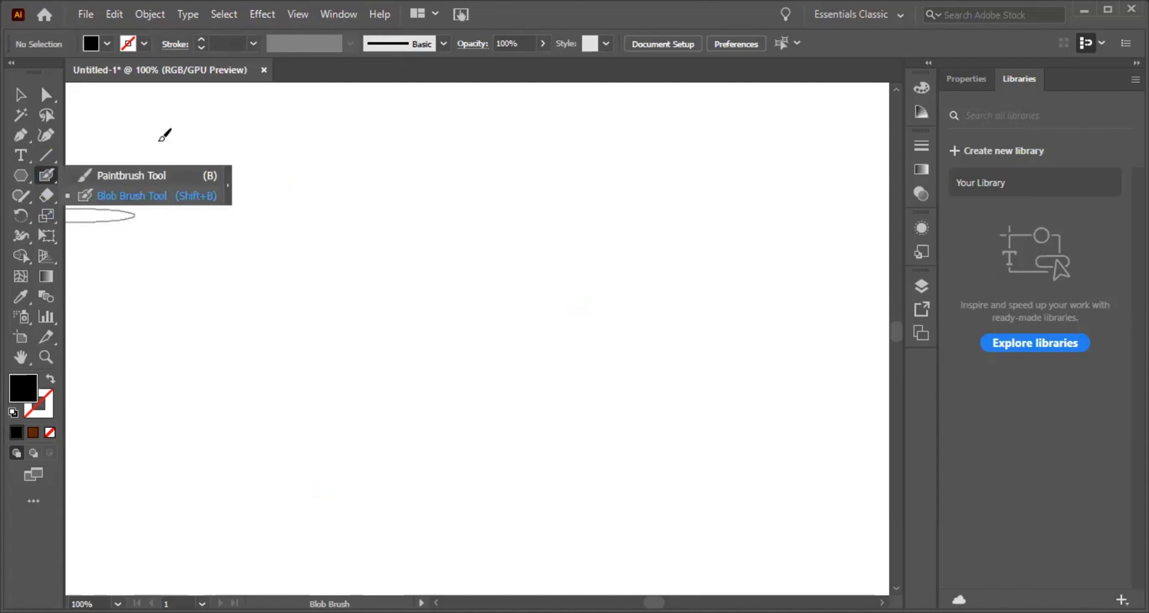
{"action": "left_click", "coordinate": [160, 140]}
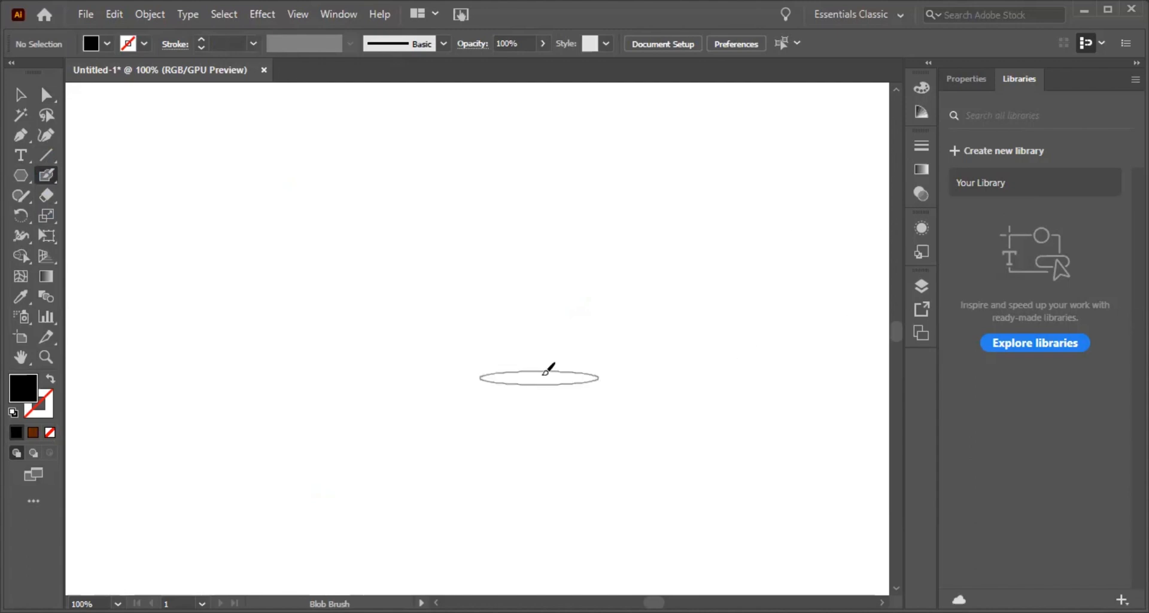
{"action": "right_click", "coordinate": [48, 183]}
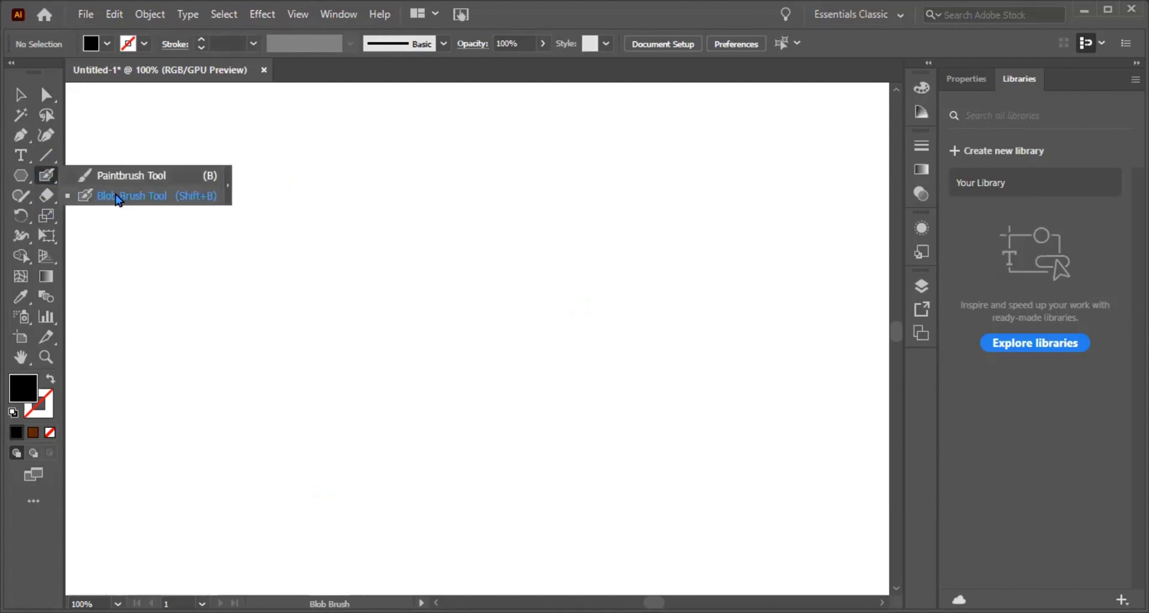